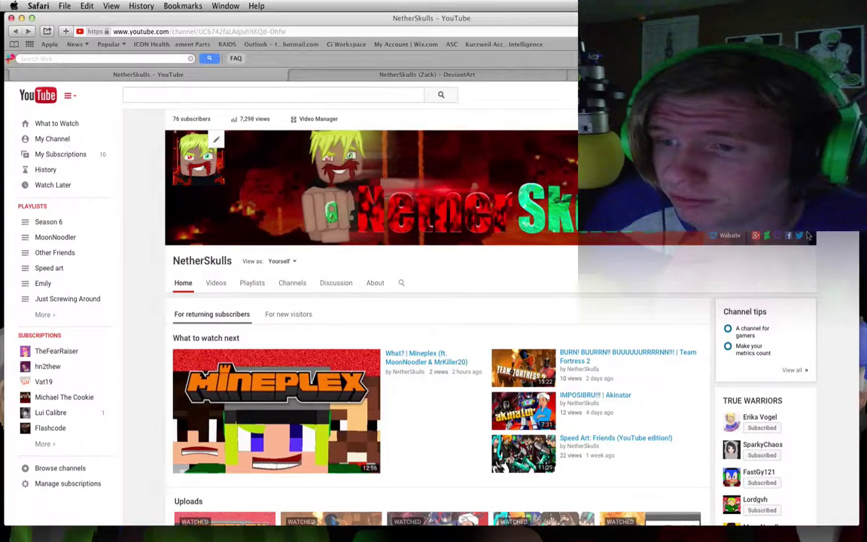
Step: Open the channel owner's Twitter profile from the YouTube banner, browse the timeline, and view Followers
{"action": "left_click", "coordinate": [802, 238]}
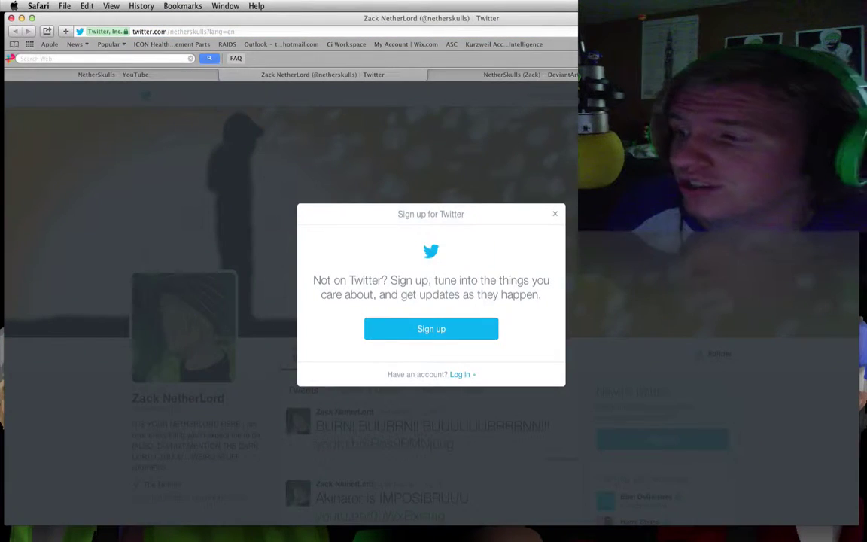
{"action": "left_click", "coordinate": [556, 215]}
{"action": "scroll", "coordinate": [436, 339], "scroll_direction": "down", "scroll_amount": 10}
{"action": "scroll", "coordinate": [436, 339], "scroll_direction": "down", "scroll_amount": 10}
{"action": "scroll", "coordinate": [436, 339], "scroll_direction": "down", "scroll_amount": 10}
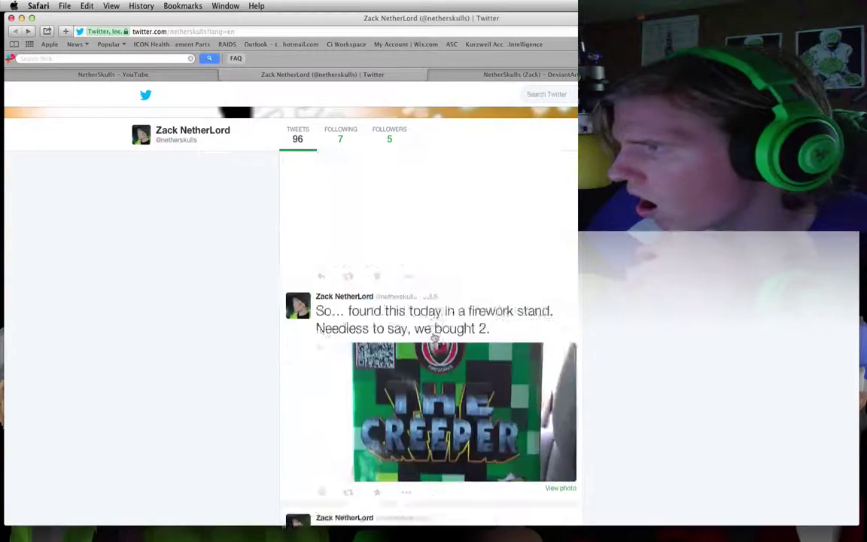
{"action": "scroll", "coordinate": [435, 338], "scroll_direction": "down", "scroll_amount": 5}
{"action": "scroll", "coordinate": [434, 338], "scroll_direction": "up", "scroll_amount": 2}
{"action": "scroll", "coordinate": [435, 338], "scroll_direction": "up", "scroll_amount": 10}
{"action": "scroll", "coordinate": [421, 263], "scroll_direction": "up", "scroll_amount": 1}
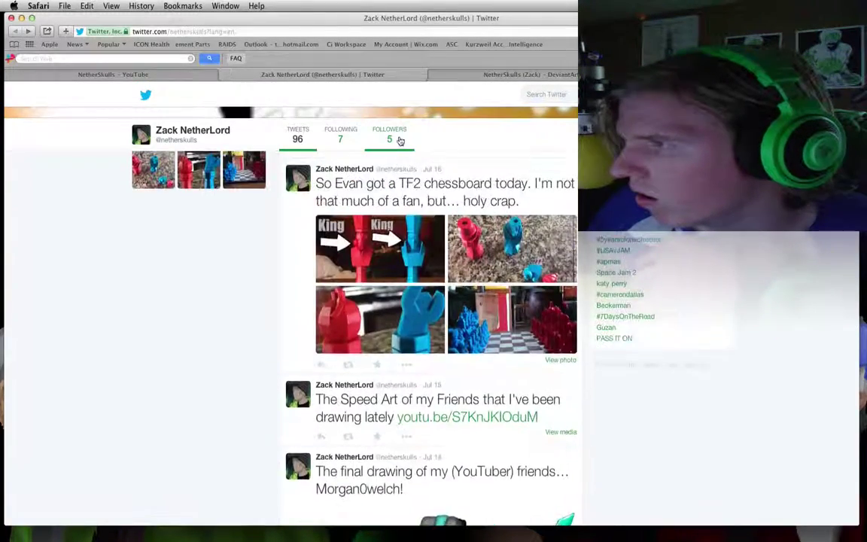
{"action": "left_click", "coordinate": [393, 140]}
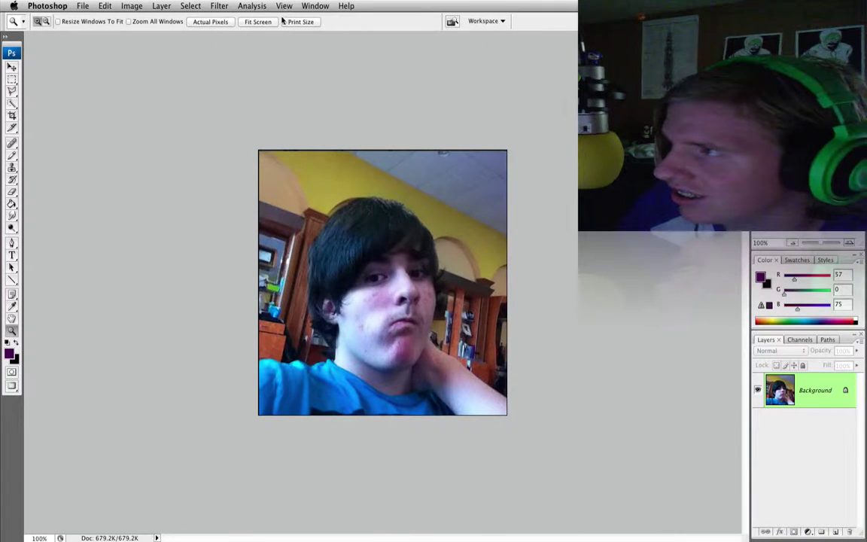
Step: Fit the selfie photo to the Photoshop window, then switch back to Safari's Twitter page
{"action": "left_click", "coordinate": [273, 22]}
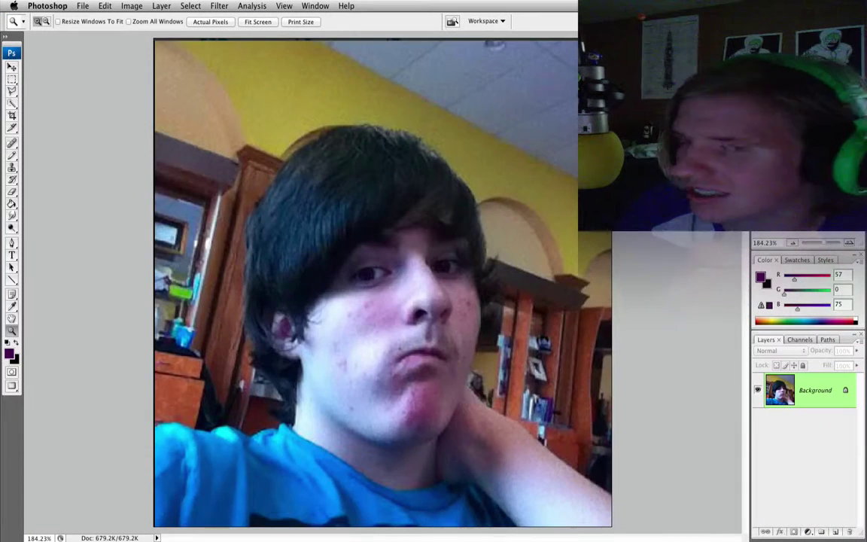
{"action": "key", "text": "super+Tab"}
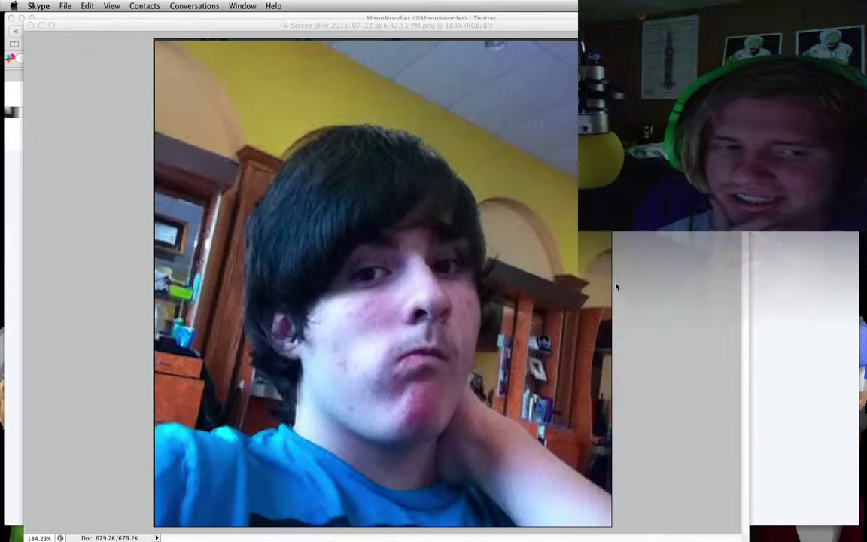
{"action": "key", "text": "super+Tab"}
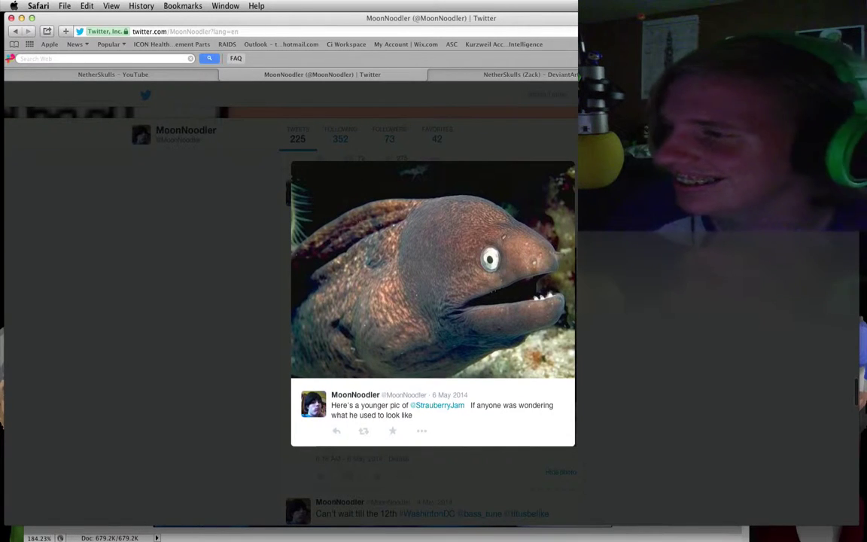
Step: Close the eel photo and enlarge the curly-haired selfie from the 'Ahhhhh I've been blurb!' tweet
{"action": "left_click", "coordinate": [591, 294]}
{"action": "scroll", "coordinate": [592, 294], "scroll_direction": "down", "scroll_amount": 3}
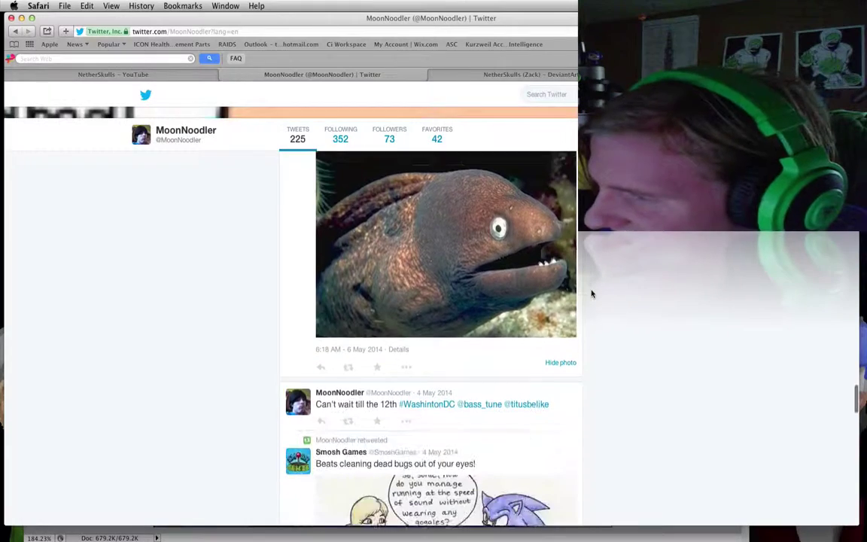
{"action": "scroll", "coordinate": [592, 293], "scroll_direction": "down", "scroll_amount": 5}
{"action": "scroll", "coordinate": [592, 294], "scroll_direction": "down", "scroll_amount": 5}
{"action": "scroll", "coordinate": [592, 294], "scroll_direction": "down", "scroll_amount": 5}
{"action": "scroll", "coordinate": [591, 290], "scroll_direction": "down", "scroll_amount": 5}
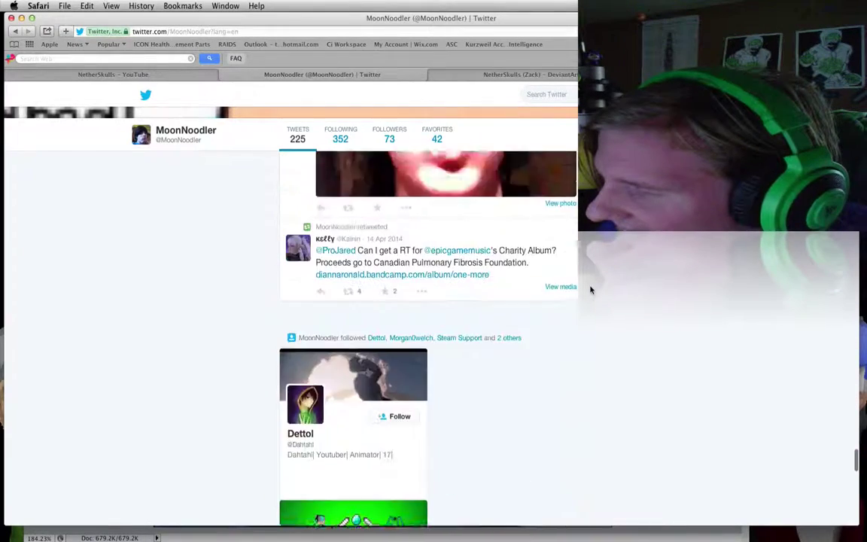
{"action": "scroll", "coordinate": [591, 290], "scroll_direction": "up", "scroll_amount": 3}
{"action": "scroll", "coordinate": [591, 289], "scroll_direction": "up", "scroll_amount": 1}
{"action": "left_click", "coordinate": [449, 287]}
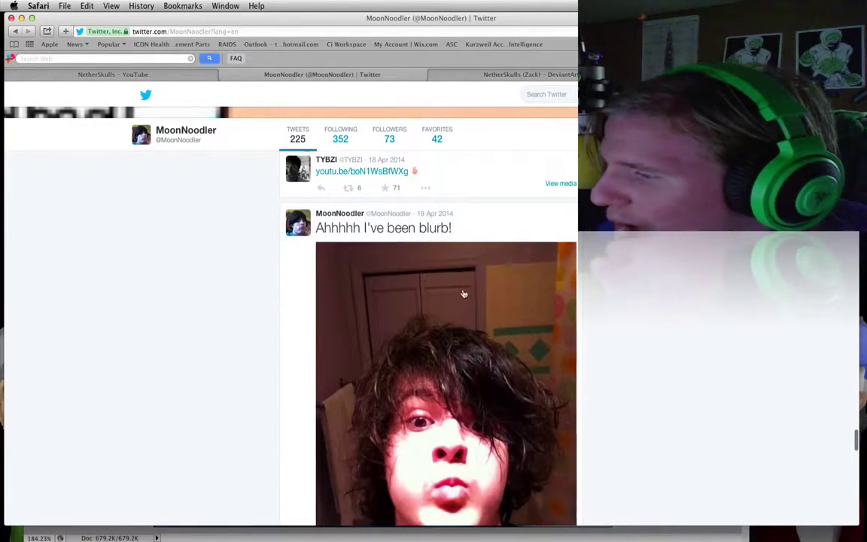
{"action": "left_click", "coordinate": [464, 293]}
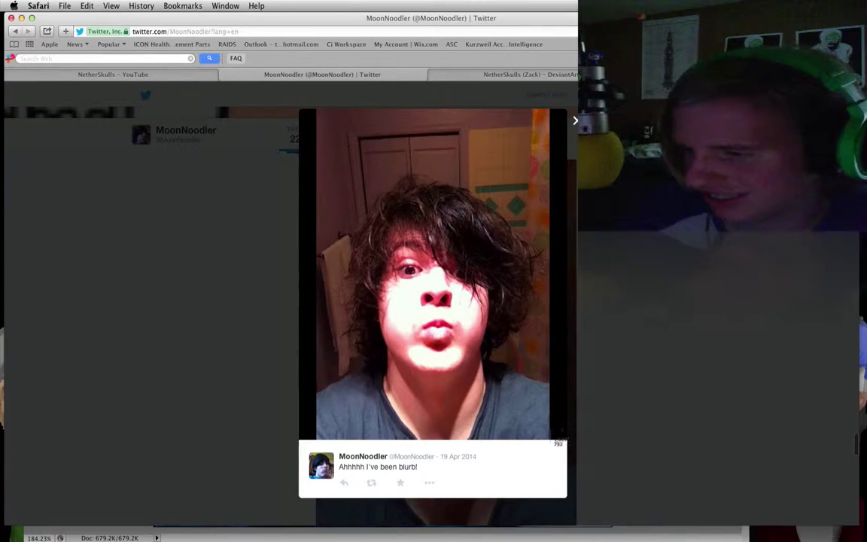
Step: Screenshot the enlarged selfie, paste it into Photoshop, and return to the browser
{"action": "left_click_drag", "start_coordinate": [550, 441], "coordinate": [317, 110]}
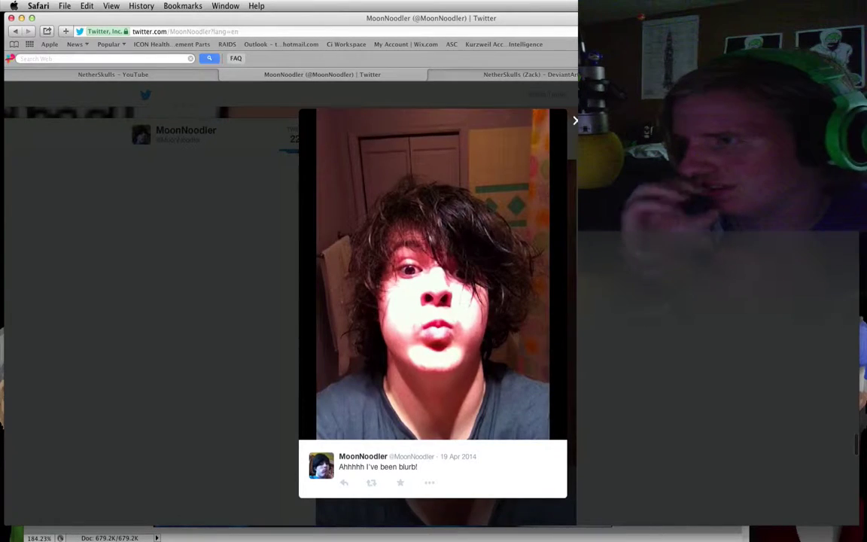
{"action": "key", "text": "Escape"}
{"action": "left_click", "coordinate": [413, 528]}
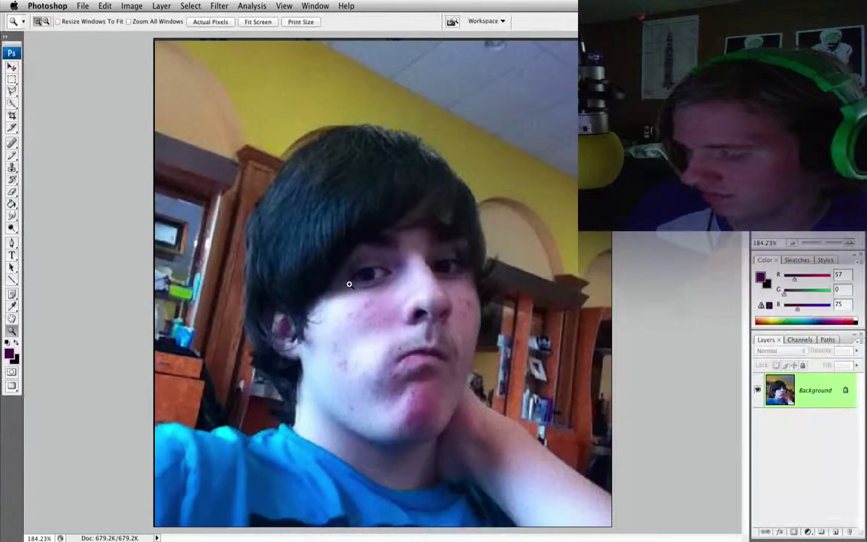
{"action": "key", "text": "super+v"}
{"action": "key", "text": "super+Tab"}
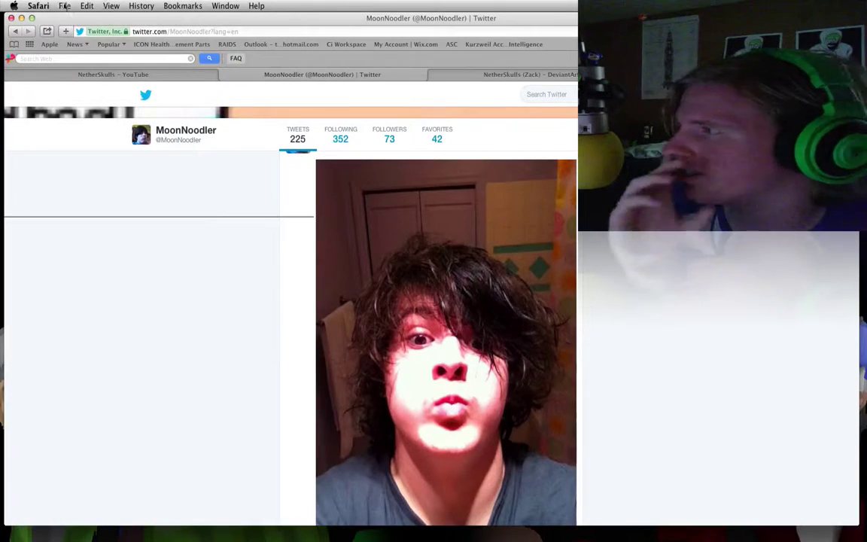
Step: Fit the moon image to the window and bring Photoshop back to the front
{"action": "left_click", "coordinate": [65, 6]}
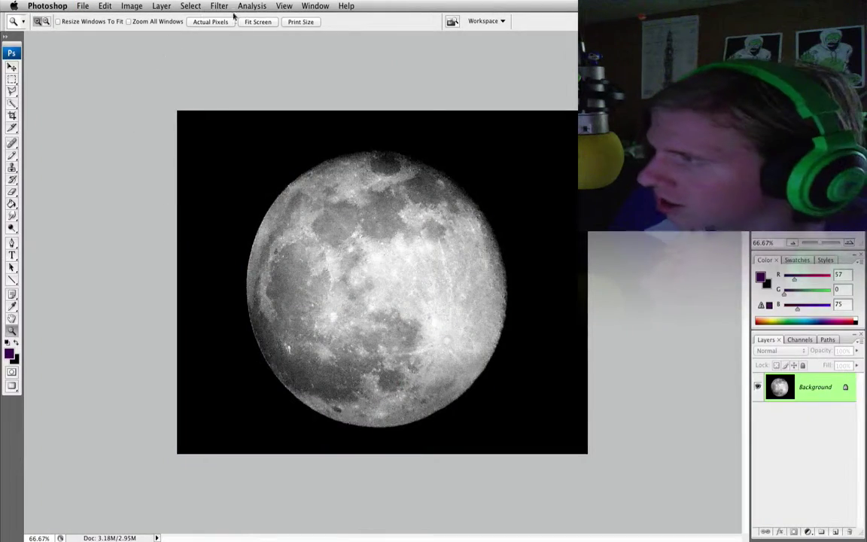
{"action": "left_click", "coordinate": [264, 24]}
{"action": "left_click", "coordinate": [170, 525]}
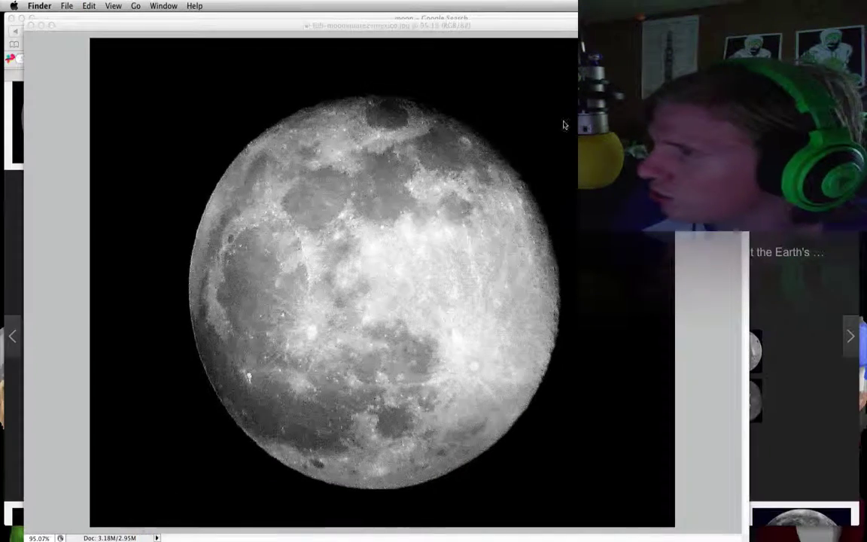
{"action": "key", "text": "super+m"}
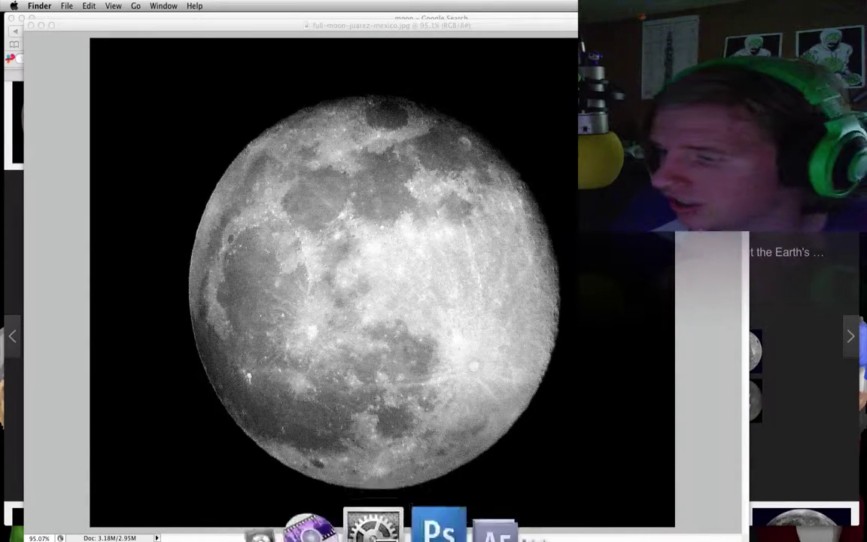
{"action": "left_click", "coordinate": [396, 523]}
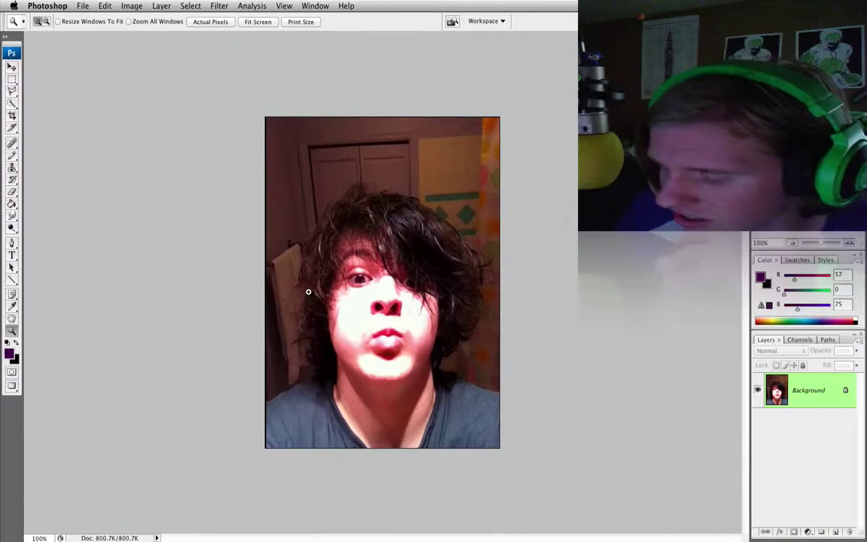
Step: Paste the selfie onto the moon, enlarge the face to about 222%, and position it
{"action": "key", "text": "super+v"}
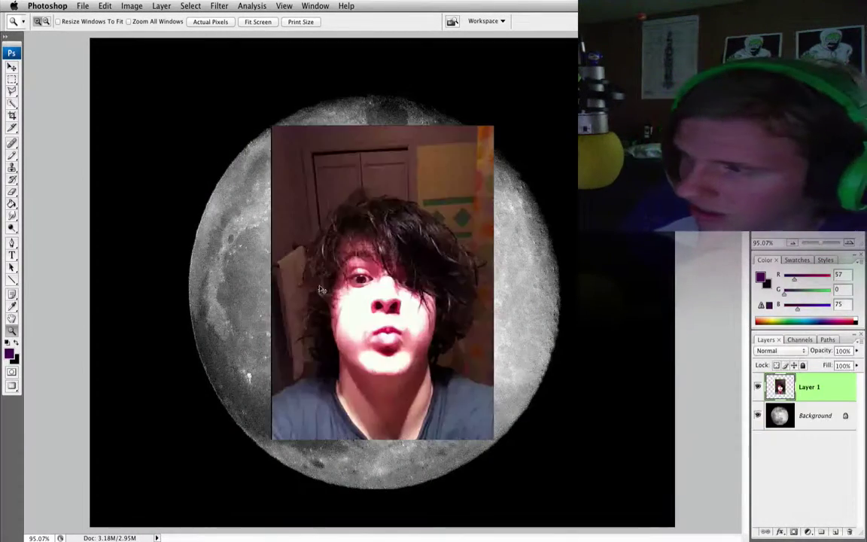
{"action": "left_click_drag", "start_coordinate": [424, 290], "coordinate": [558, 267]}
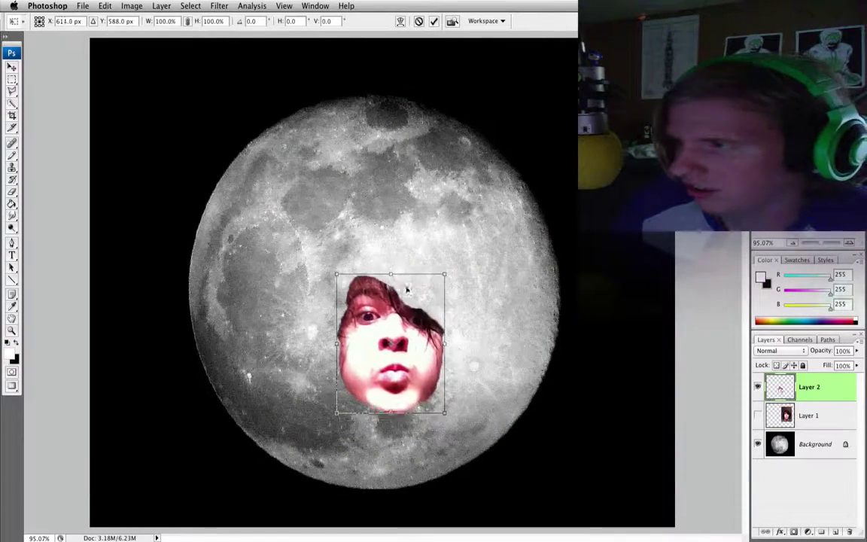
{"action": "left_click_drag", "start_coordinate": [406, 291], "coordinate": [333, 198]}
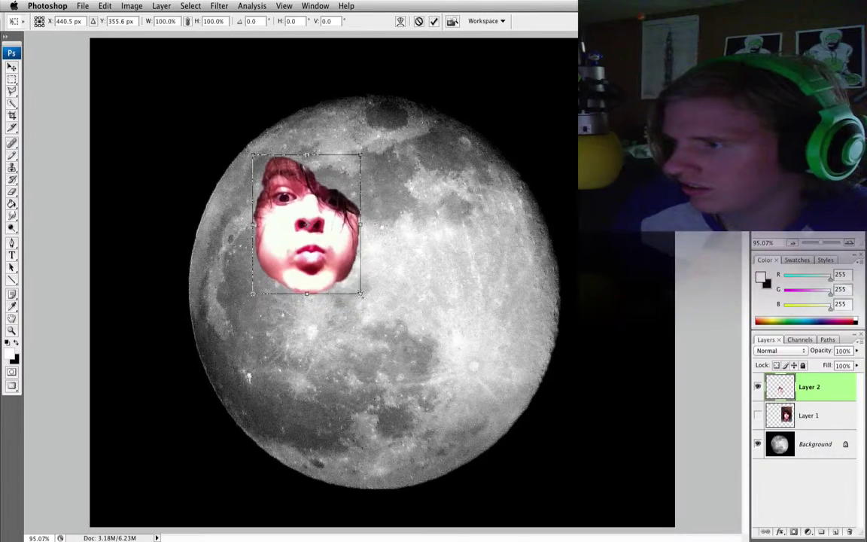
{"action": "left_click_drag", "start_coordinate": [360, 294], "coordinate": [493, 460]}
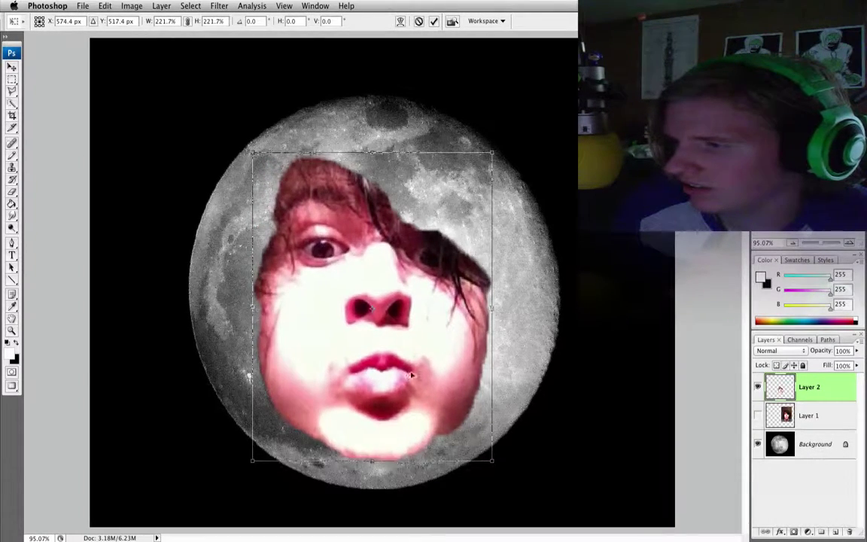
{"action": "left_click_drag", "start_coordinate": [412, 375], "coordinate": [428, 355]}
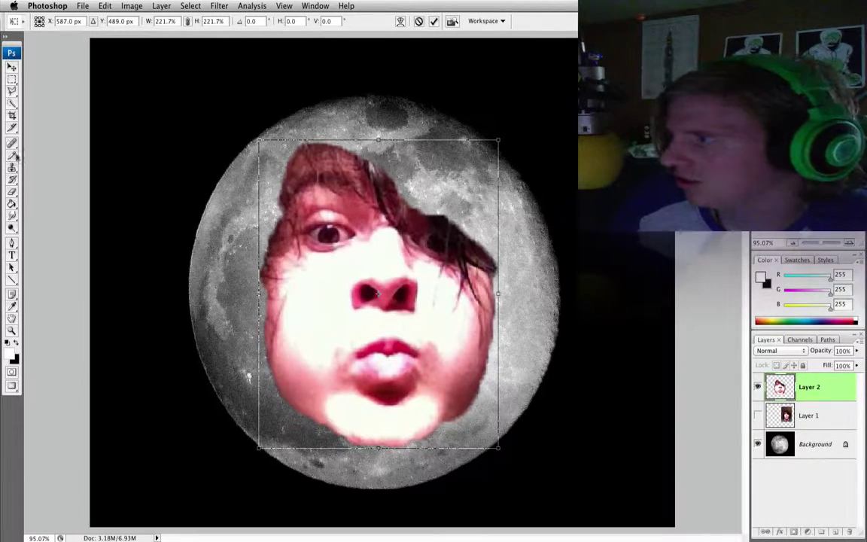
{"action": "key", "text": "e"}
{"action": "key", "text": "Return"}
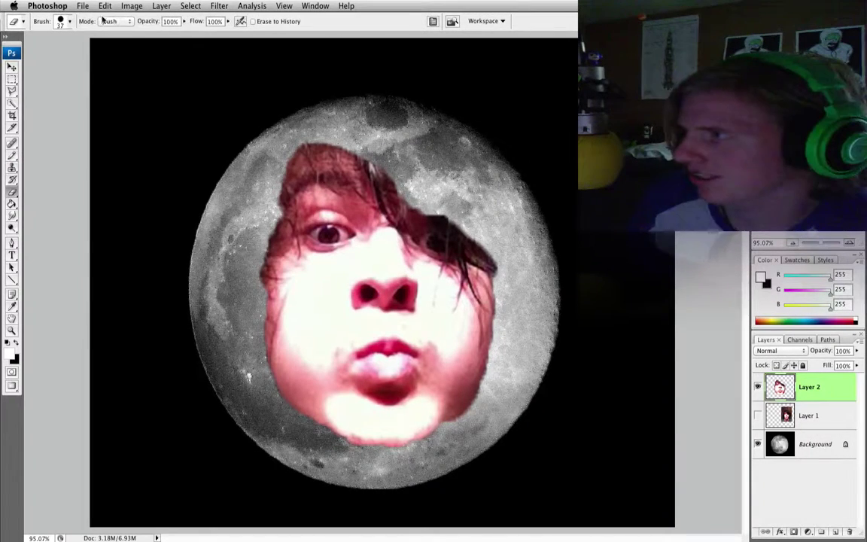
{"action": "left_click", "coordinate": [67, 23]}
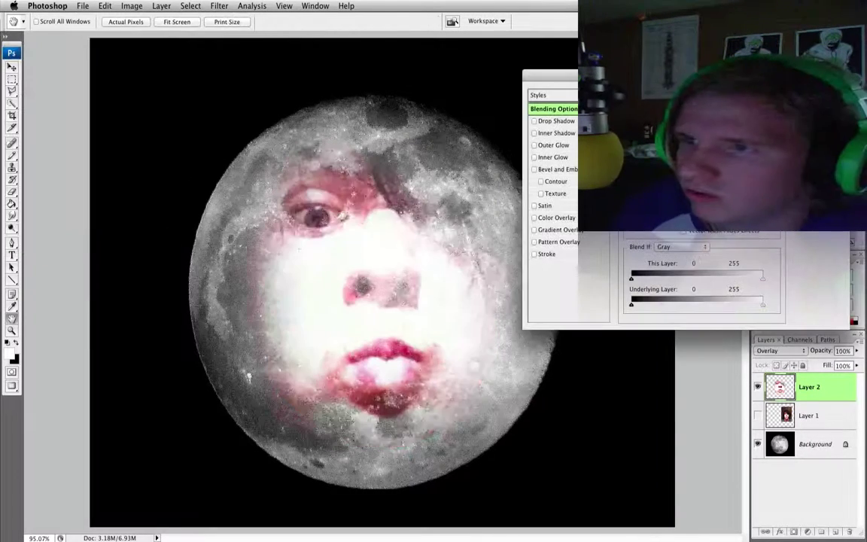
Step: Cycle the face layer's blend mode and return it to Overlay
{"action": "key", "text": "shift+plus"}
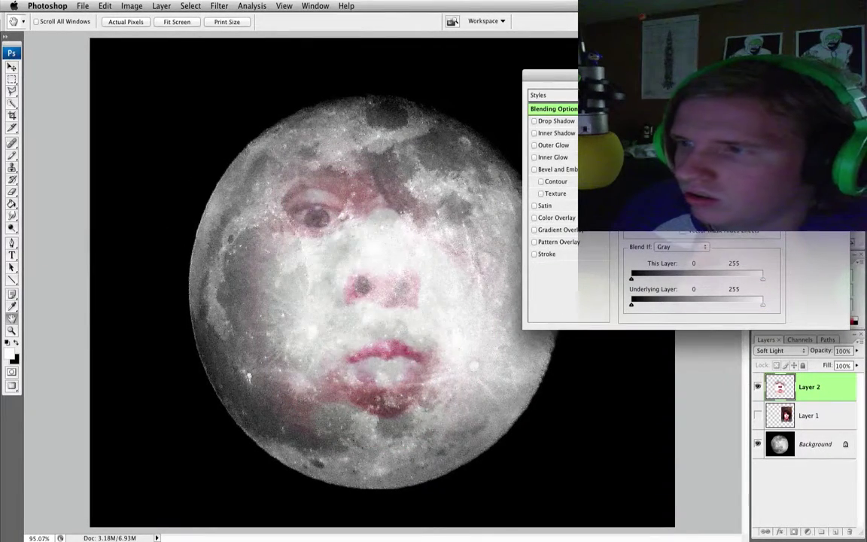
{"action": "key", "text": "shift+minus"}
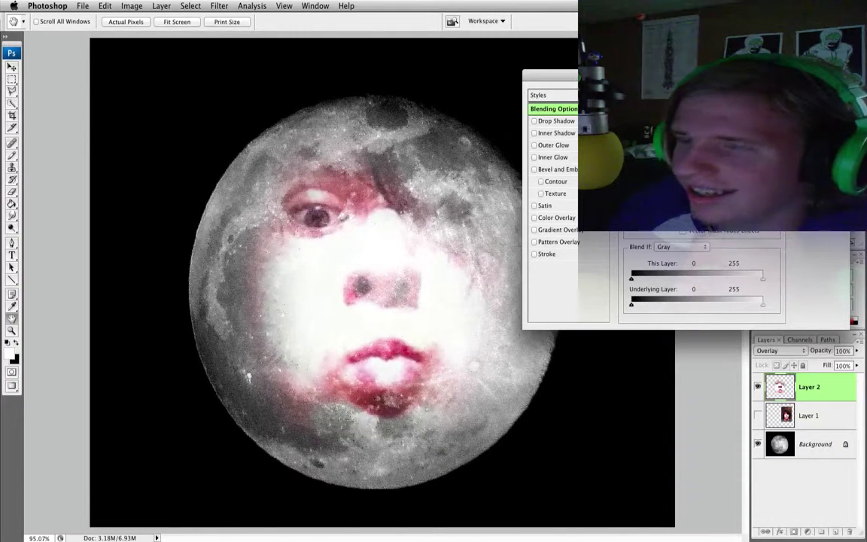
{"action": "key", "text": "Return"}
{"action": "key", "text": "b"}
Step: Desaturate the face layer to greyscale with Hue/Saturation at -100
{"action": "key", "text": "ctrl+u"}
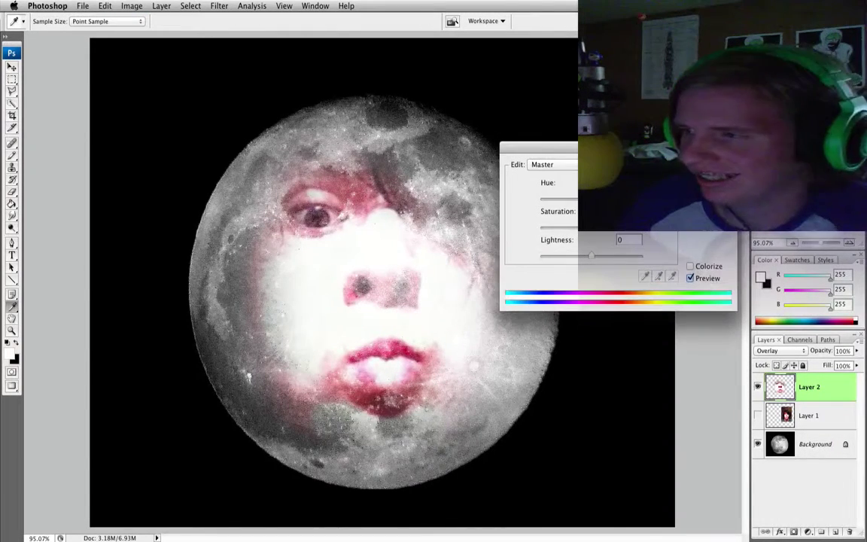
{"action": "left_click_drag", "start_coordinate": [590, 226], "coordinate": [458, 230]}
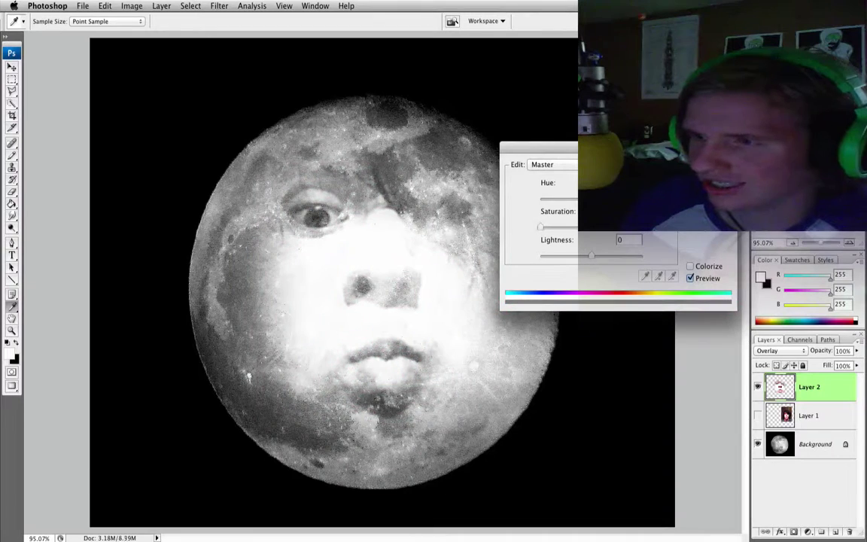
{"action": "key", "text": "Return"}
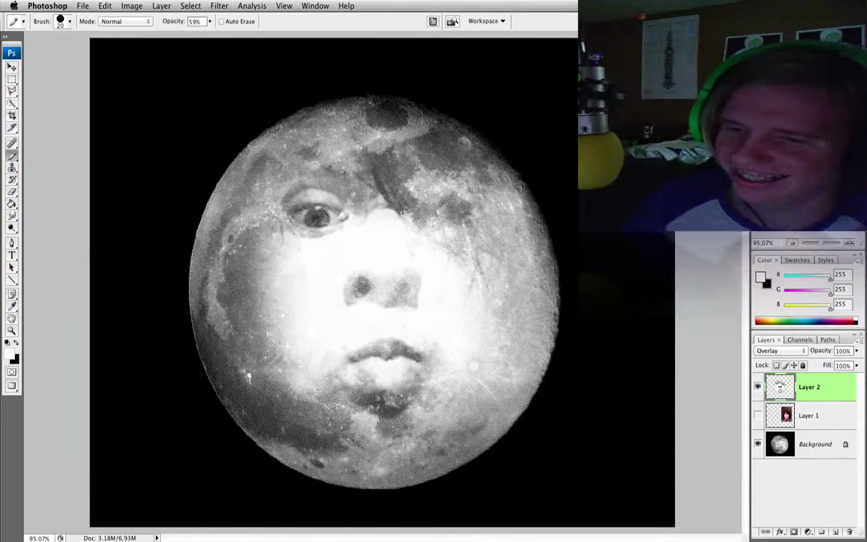
{"action": "key", "text": "ctrl+alt+z"}
{"action": "key", "text": "ctrl+alt+z"}
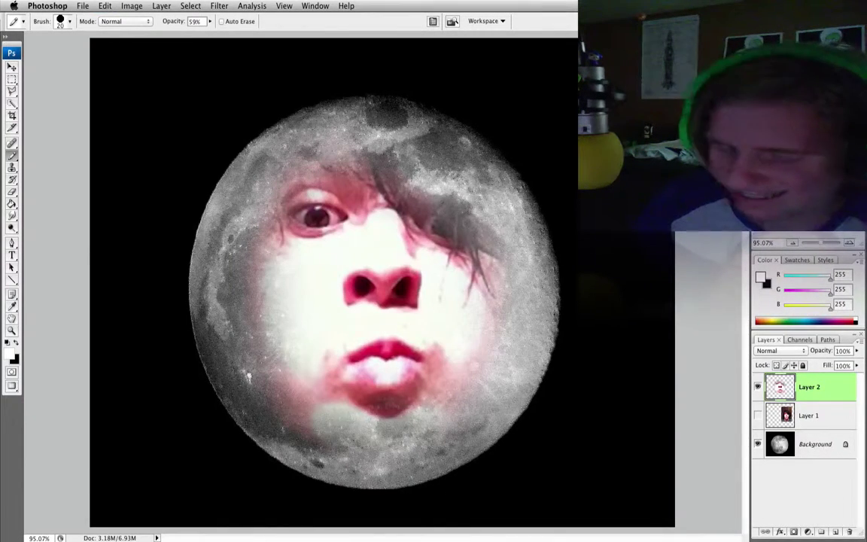
{"action": "key", "text": "ctrl+u"}
{"action": "left_click_drag", "start_coordinate": [551, 231], "coordinate": [540, 227]}
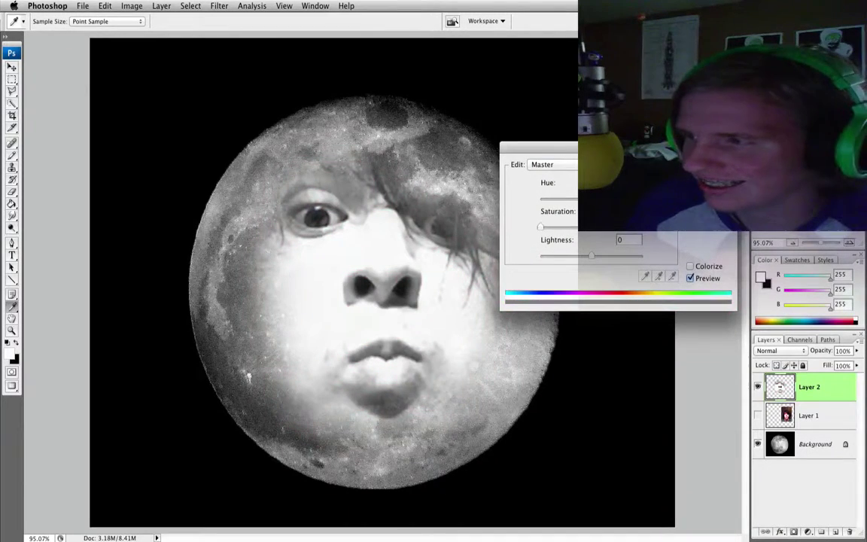
{"action": "key", "text": "Return"}
Step: Set Layer 2's blend mode to Pin Light in Blending Options
{"action": "left_click", "coordinate": [82, 5]}
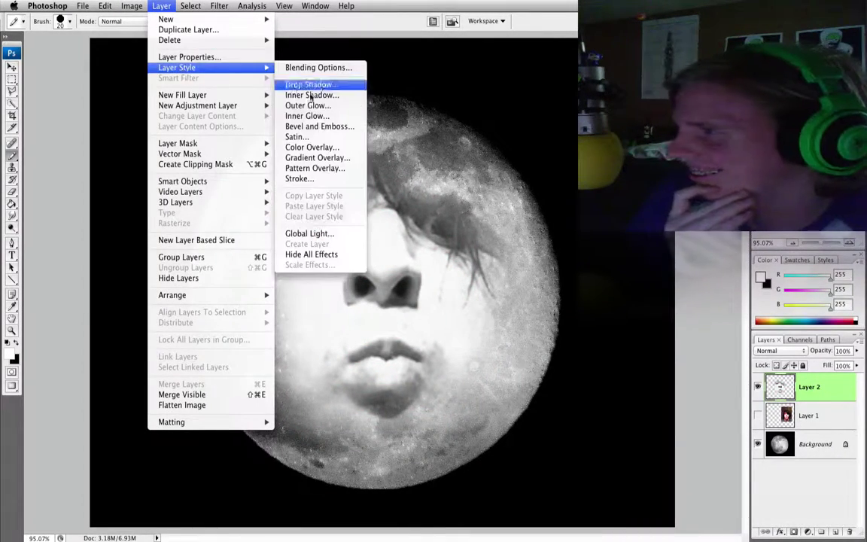
{"action": "mouse_move", "coordinate": [177, 68]}
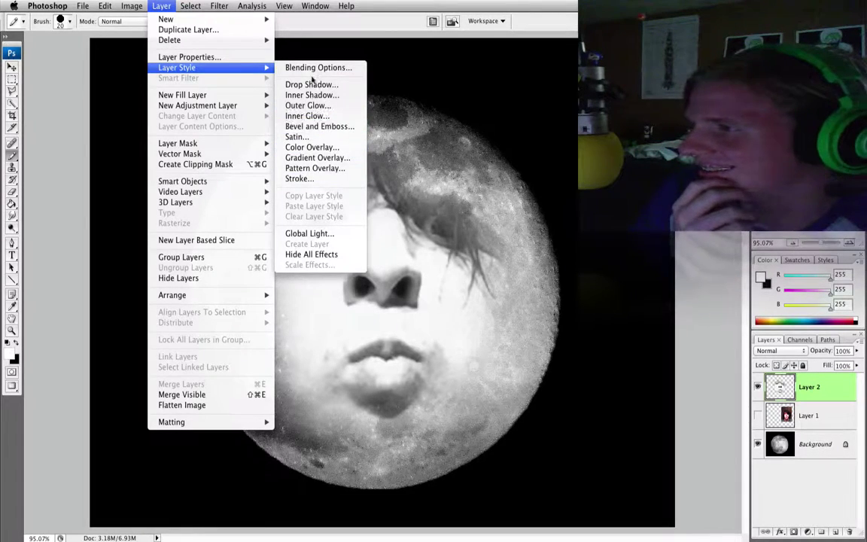
{"action": "left_click", "coordinate": [314, 68]}
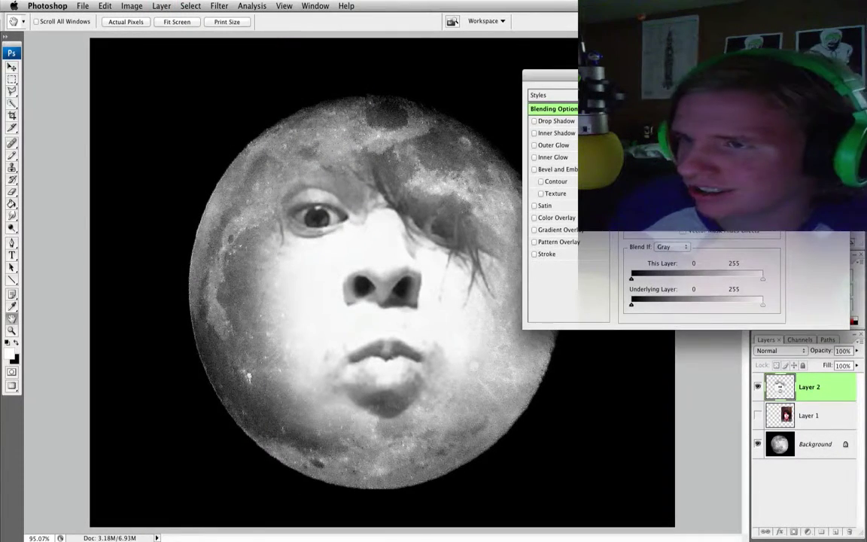
{"action": "left_click", "coordinate": [696, 114]}
{"action": "left_click", "coordinate": [695, 281]}
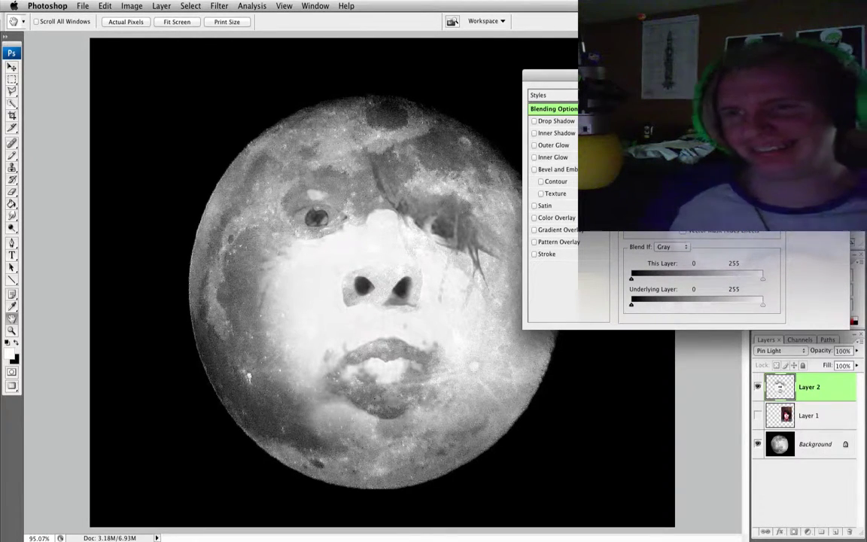
{"action": "key", "text": "Return"}
{"action": "key", "text": "b"}
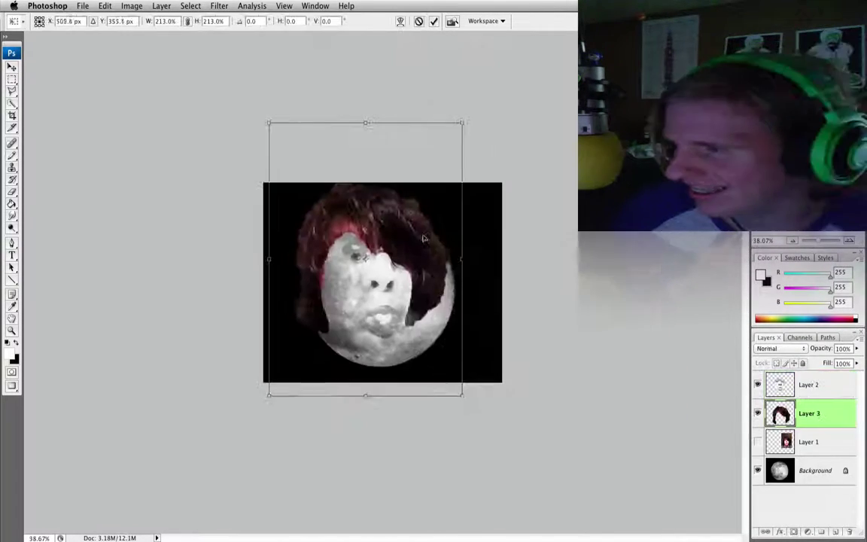
Step: Scale the hair layer to 240%, nudge it up-left, apply, and select Layer 2
{"action": "left_click_drag", "start_coordinate": [462, 395], "coordinate": [488, 430]}
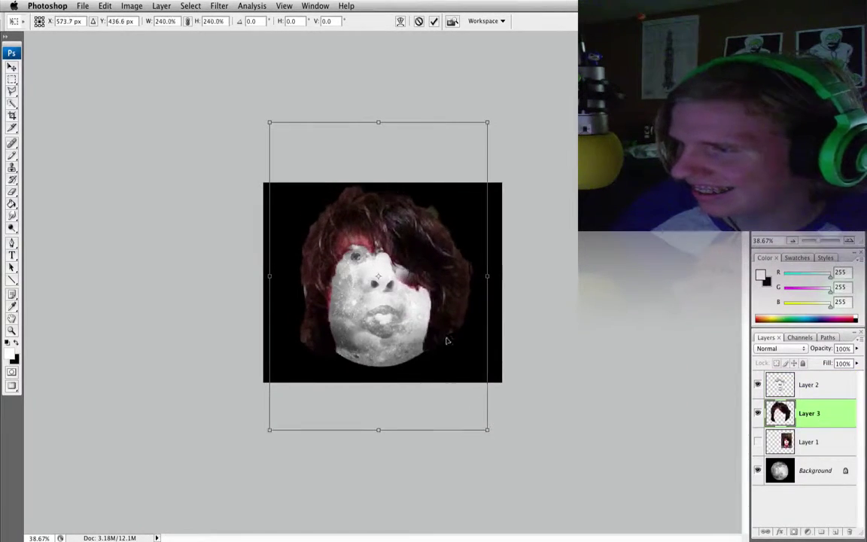
{"action": "left_click_drag", "start_coordinate": [441, 297], "coordinate": [435, 290]}
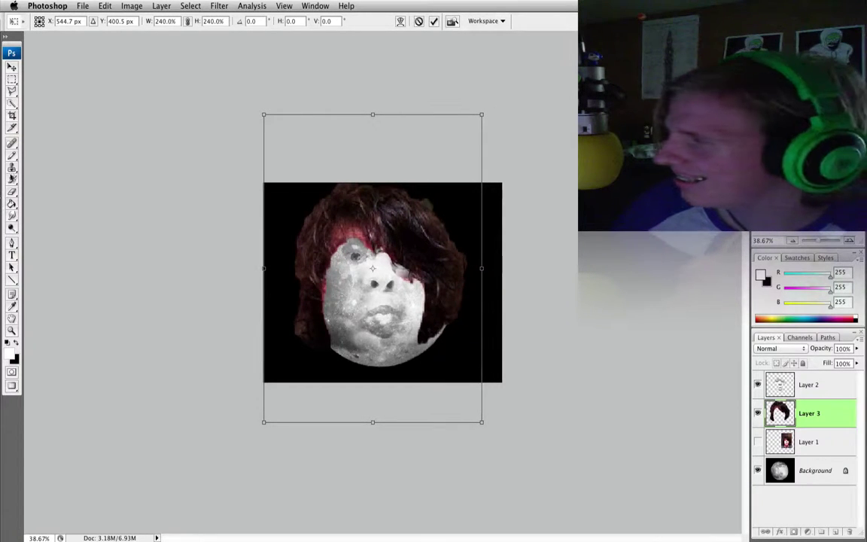
{"action": "left_click", "coordinate": [9, 156]}
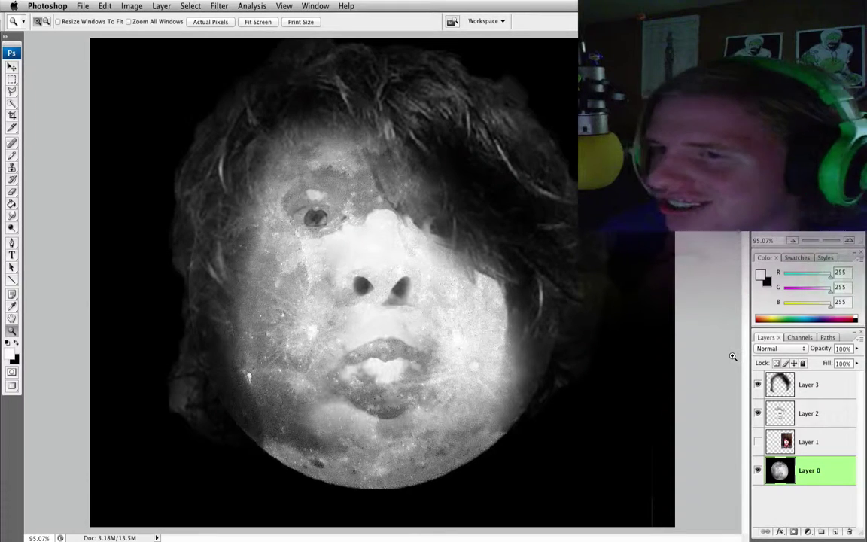
{"action": "left_click", "coordinate": [809, 413]}
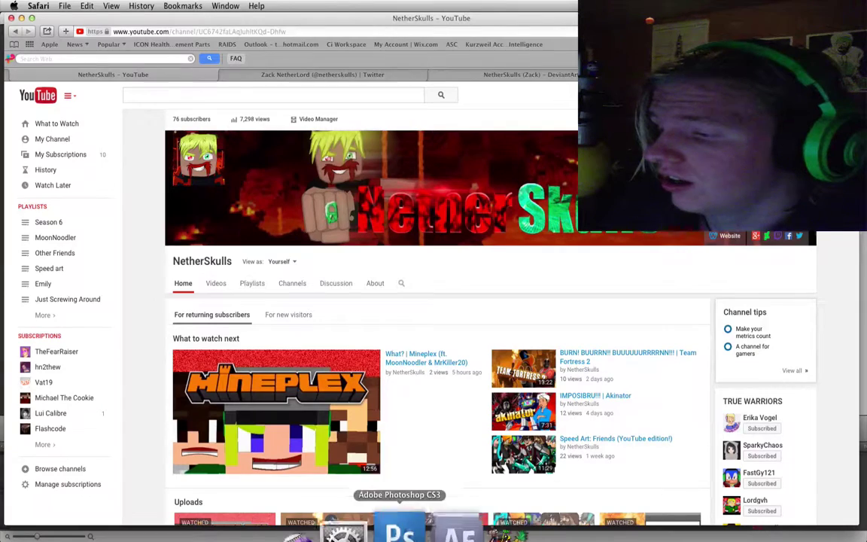
Step: Switch to Photoshop and fit the beanie photo to the window
{"action": "mouse_move", "coordinate": [444, 529]}
{"action": "left_click", "coordinate": [397, 527]}
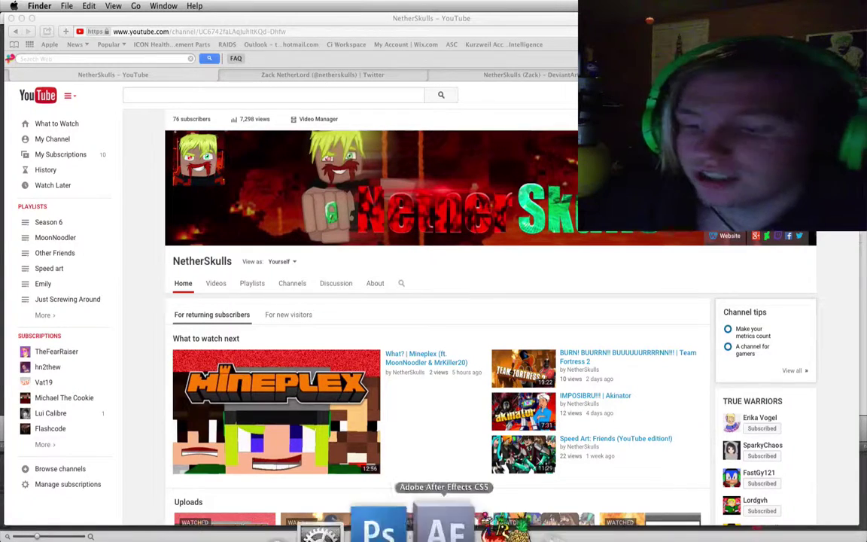
{"action": "left_click", "coordinate": [394, 528]}
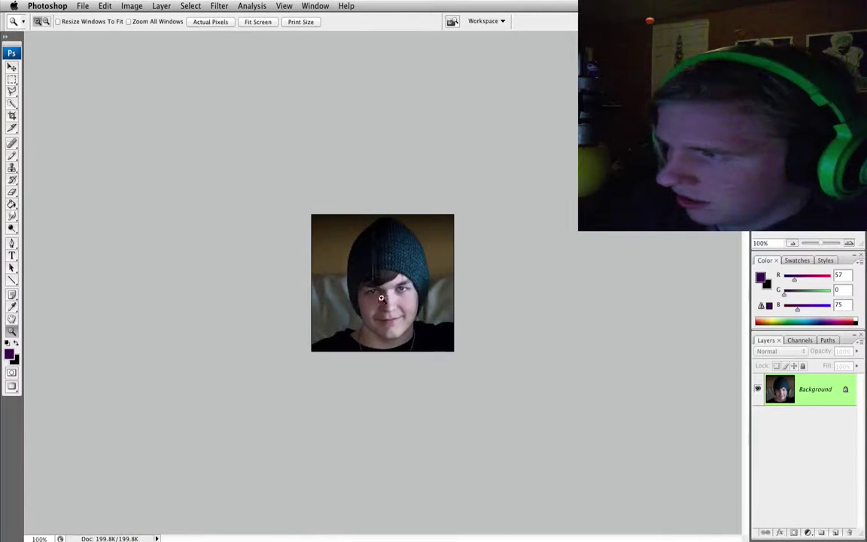
{"action": "key", "text": "super+0"}
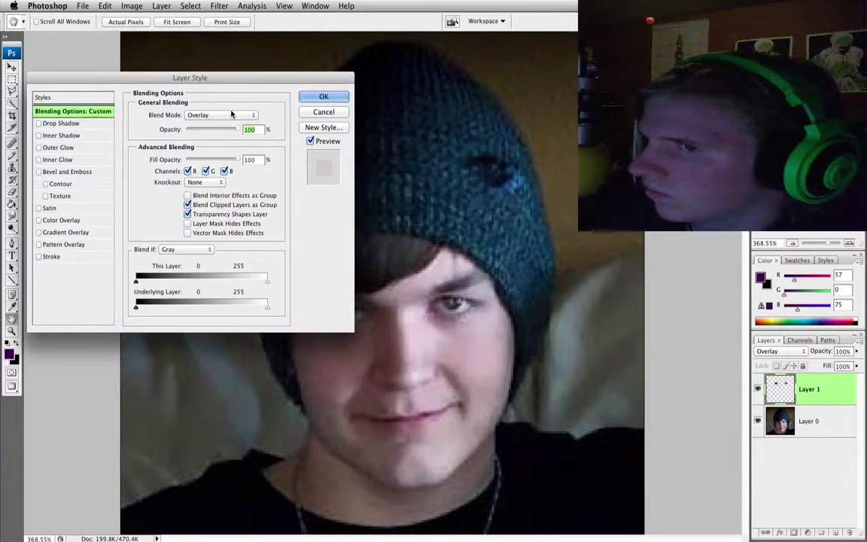
Step: Confirm the new layer's Overlay blending, select Layer 0, and choose the Spot Healing Brush
{"action": "left_click", "coordinate": [323, 98]}
{"action": "key", "text": "b"}
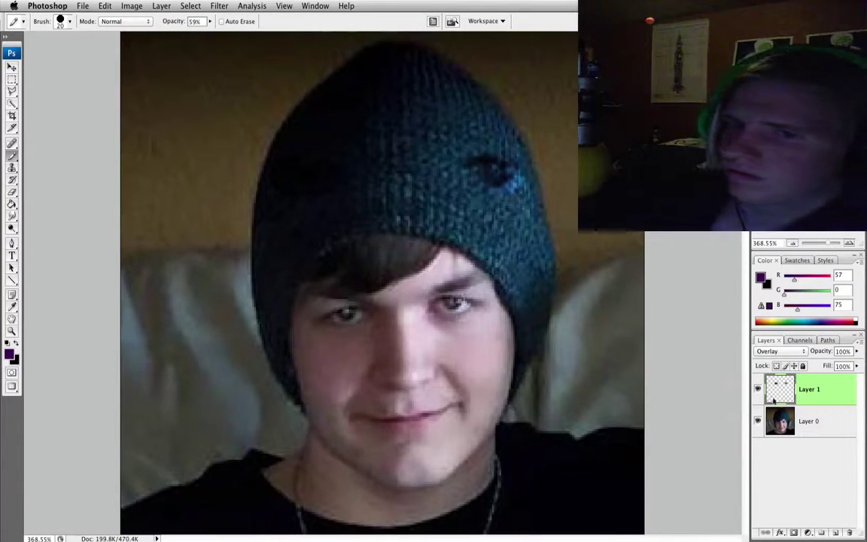
{"action": "left_click", "coordinate": [820, 425]}
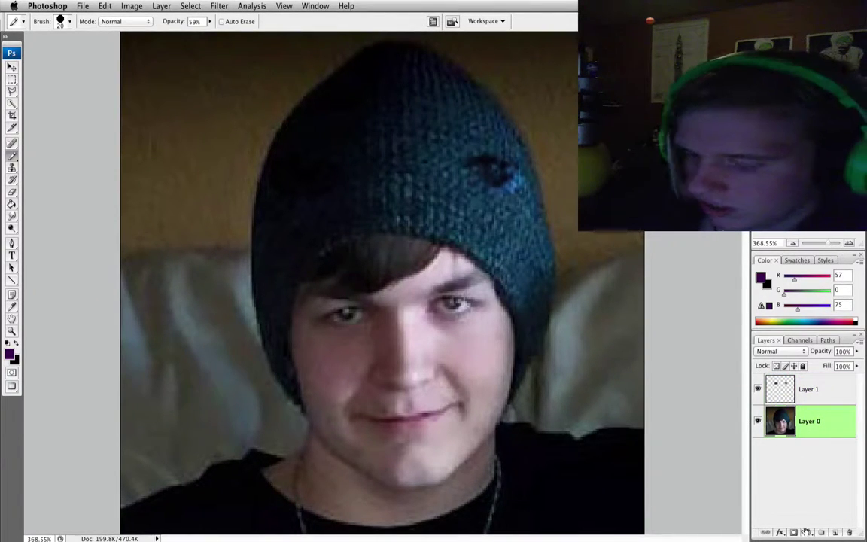
{"action": "key", "text": "w"}
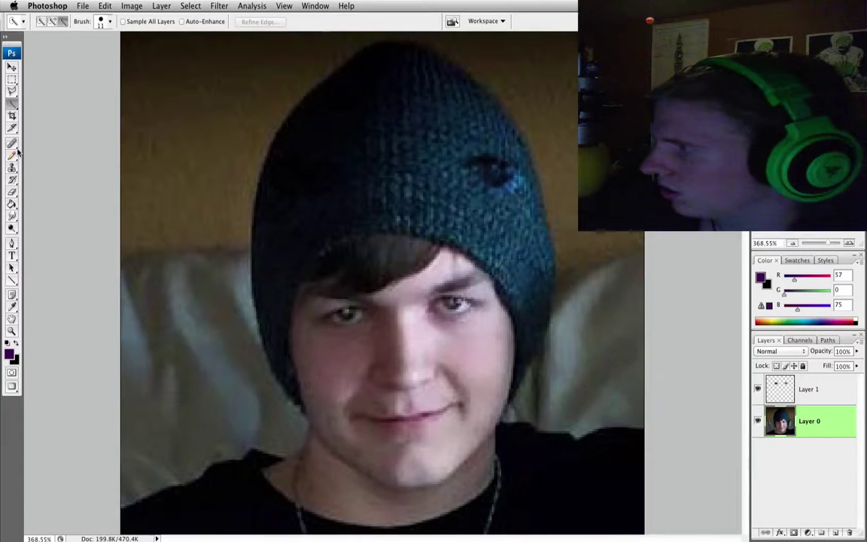
{"action": "left_click", "coordinate": [11, 143]}
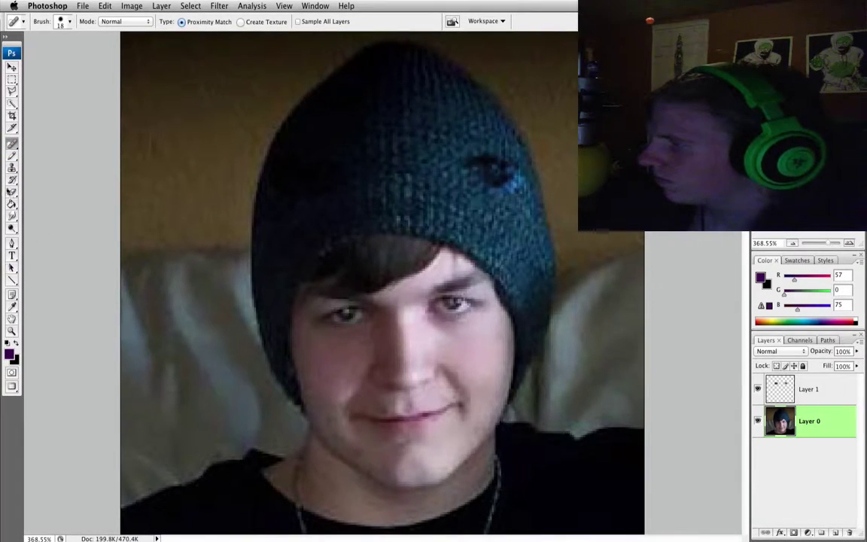
{"action": "left_click", "coordinate": [12, 145]}
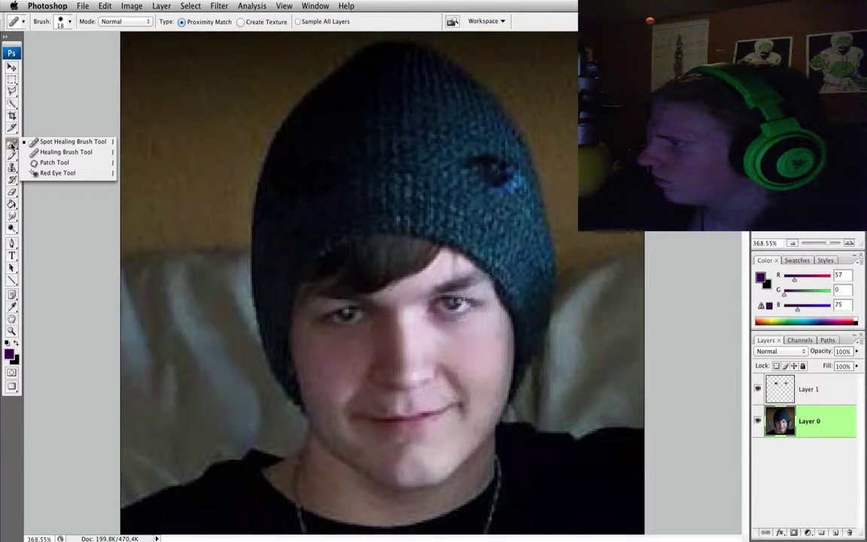
{"action": "left_click", "coordinate": [736, 381]}
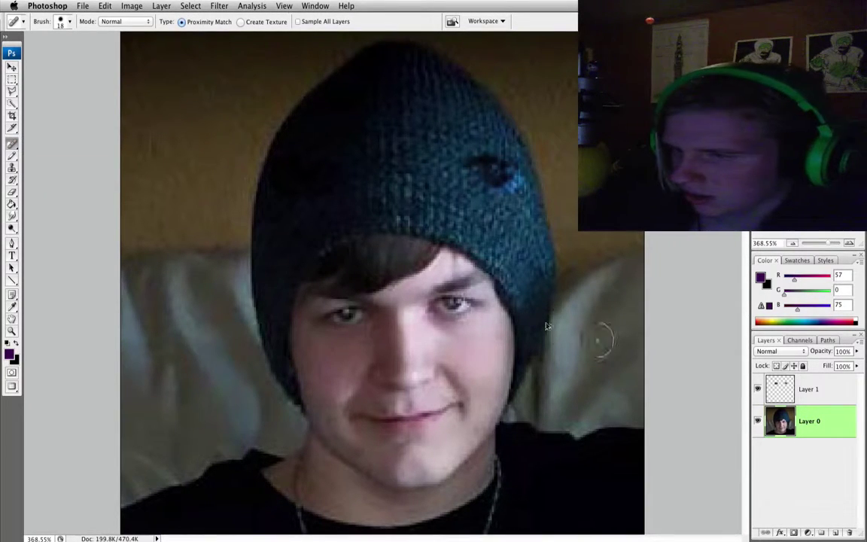
Step: Zoom to about 997% on the left eye, fit the photo back, and reselect Layer 0
{"action": "key", "text": "z"}
{"action": "left_click_drag", "start_coordinate": [290, 285], "coordinate": [409, 362]}
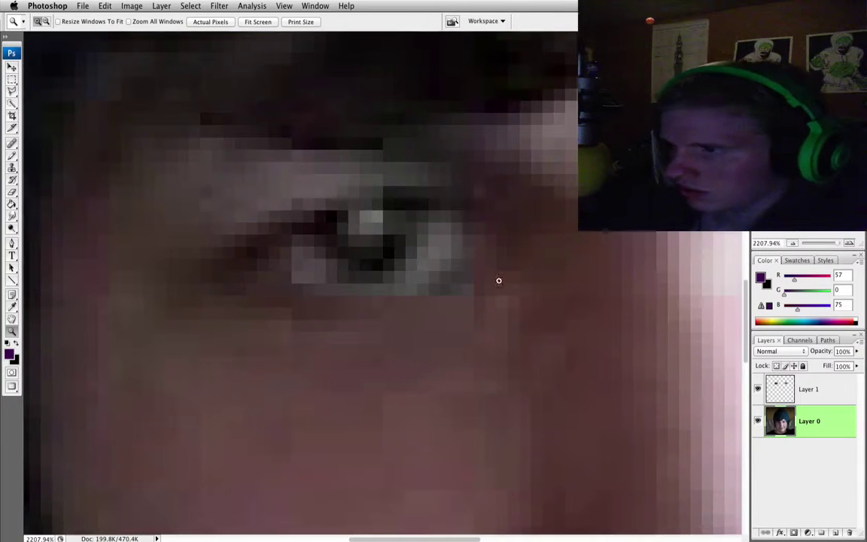
{"action": "left_click_drag", "start_coordinate": [842, 243], "coordinate": [834, 245]}
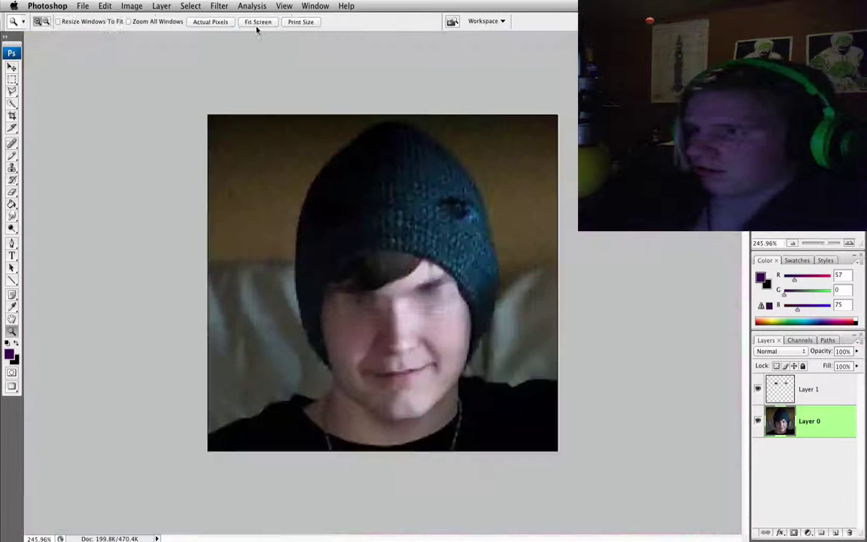
{"action": "left_click", "coordinate": [258, 23]}
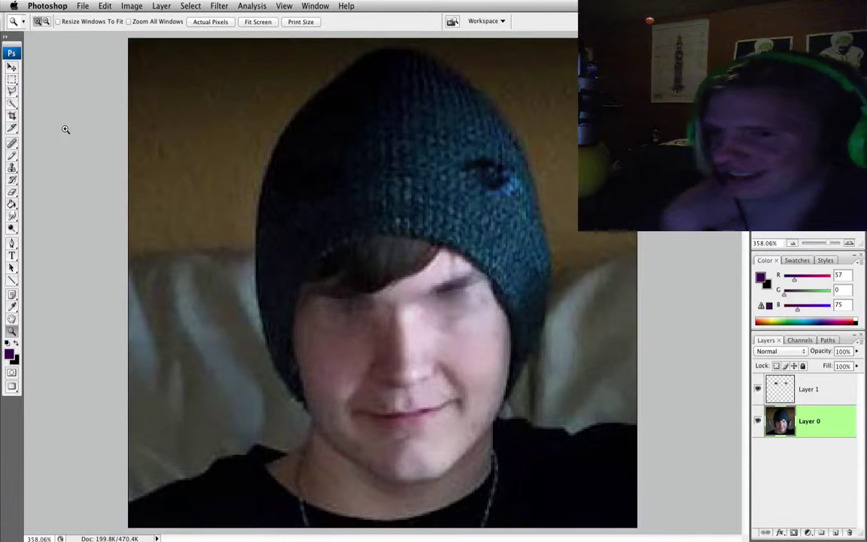
{"action": "key", "text": "w"}
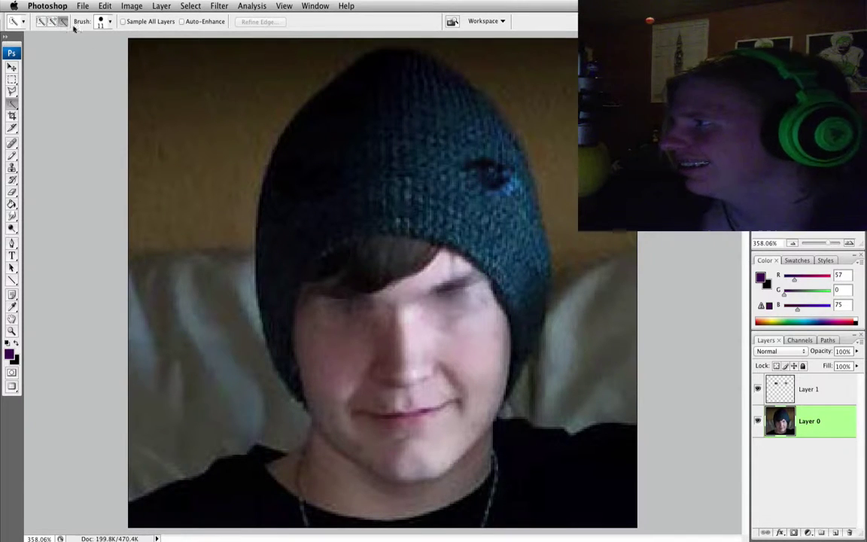
{"action": "left_click", "coordinate": [809, 430]}
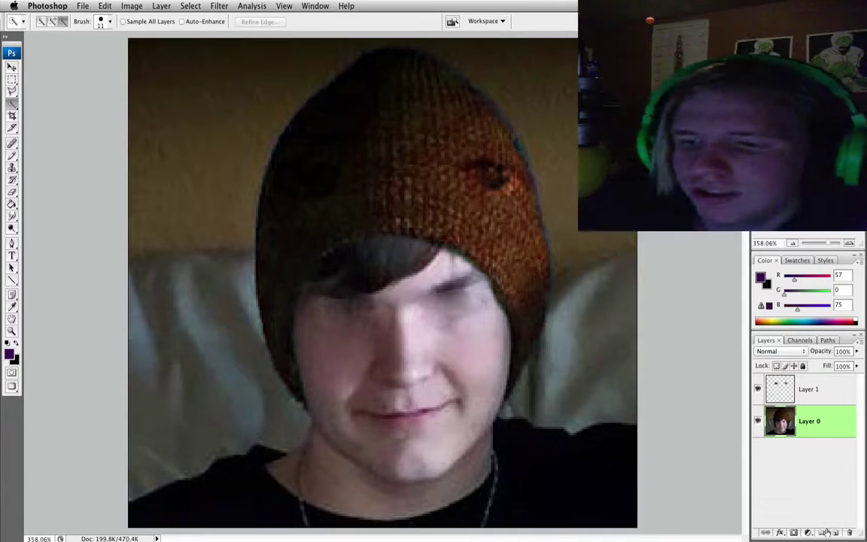
Step: In Liquify, pull in the nose and lips into a warped grin and apply it
{"action": "key", "text": "ctrl+shift+x"}
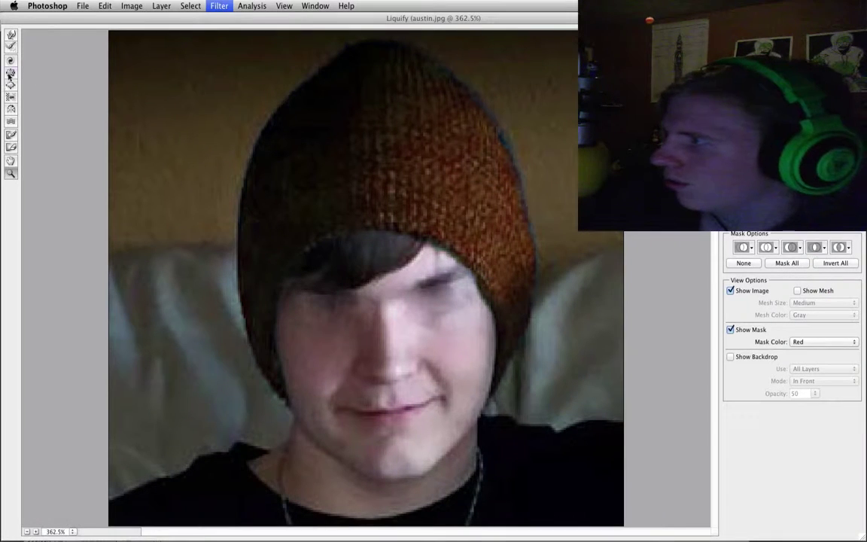
{"action": "left_click", "coordinate": [10, 35]}
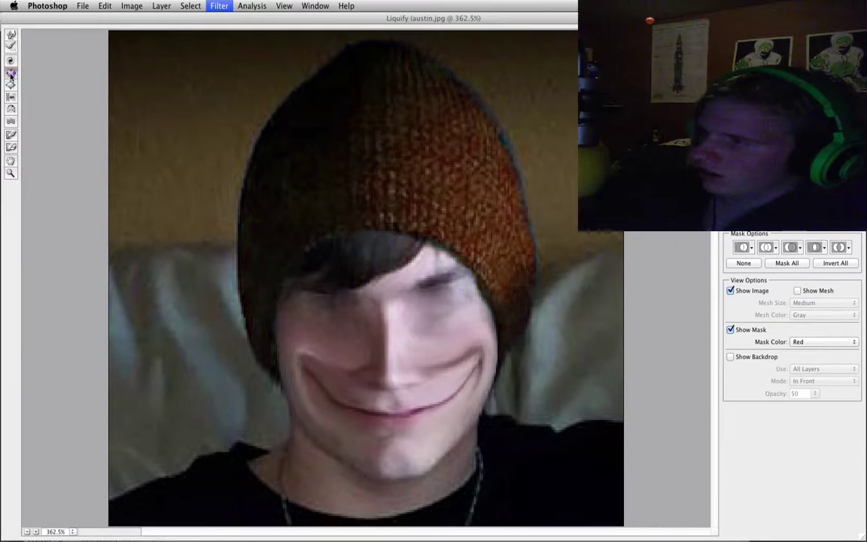
{"action": "left_click", "coordinate": [10, 73]}
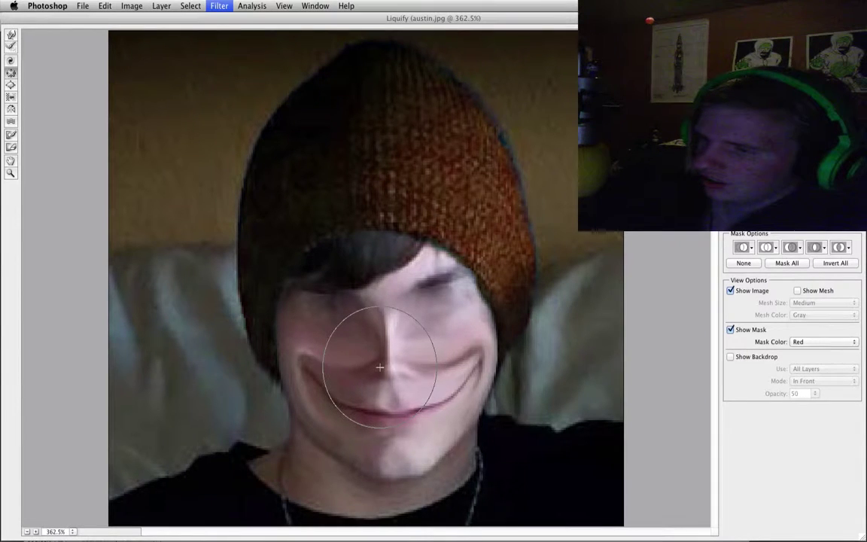
{"action": "mouse_move", "coordinate": [380, 368]}
{"action": "left_mouse_down"}
{"action": "mouse_move", "coordinate": [387, 359]}
{"action": "mouse_move", "coordinate": [377, 339]}
{"action": "left_mouse_up"}
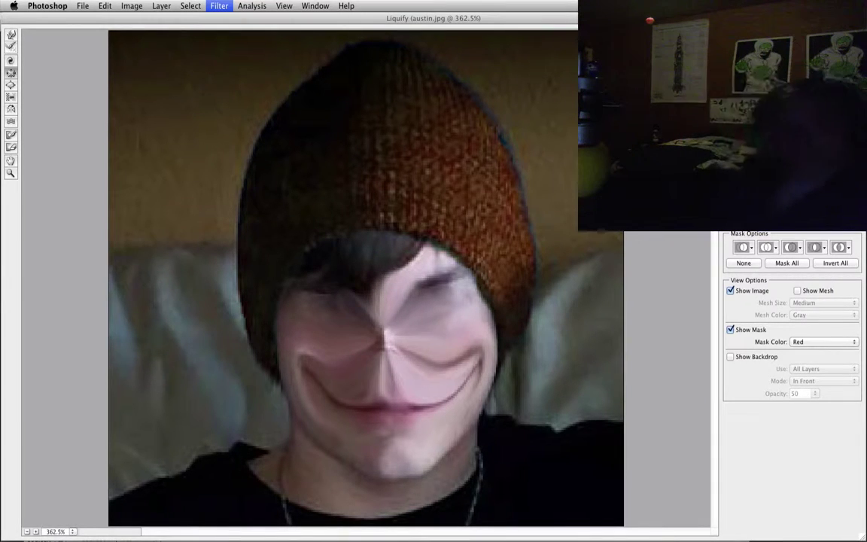
{"action": "key", "text": "Return"}
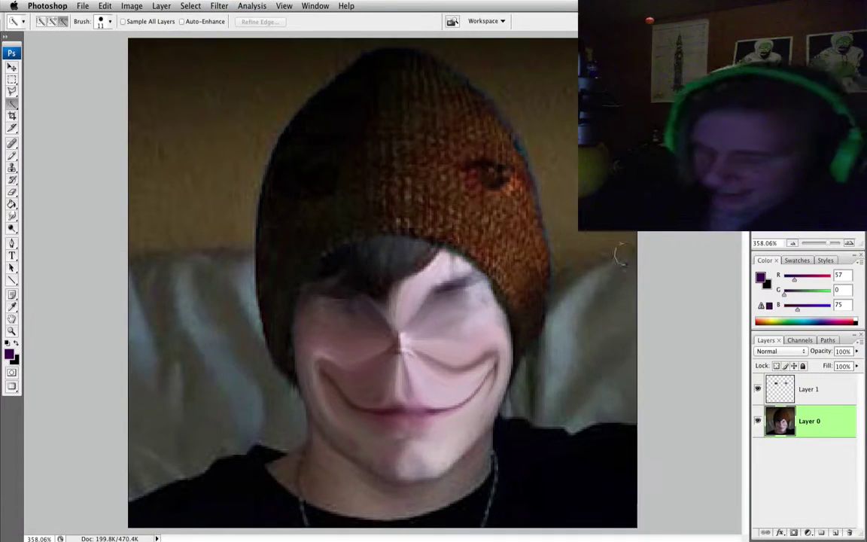
Step: Spot-heal the swirl around the nose
{"action": "left_click", "coordinate": [12, 142]}
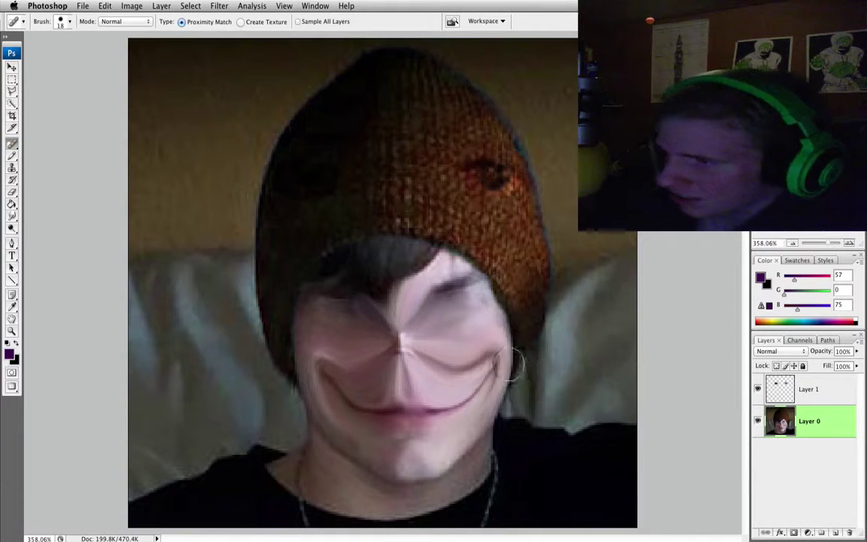
{"action": "left_click_drag", "start_coordinate": [397, 342], "coordinate": [369, 331]}
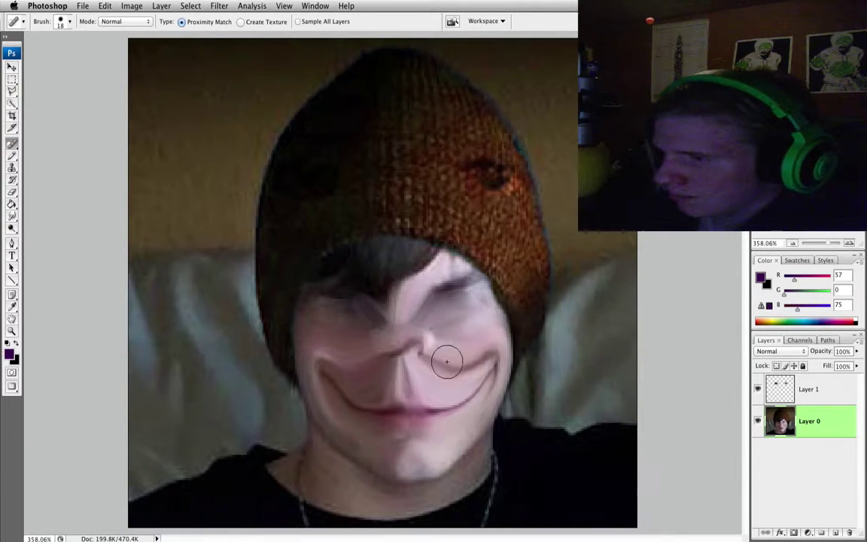
{"action": "left_click_drag", "start_coordinate": [383, 352], "coordinate": [397, 354]}
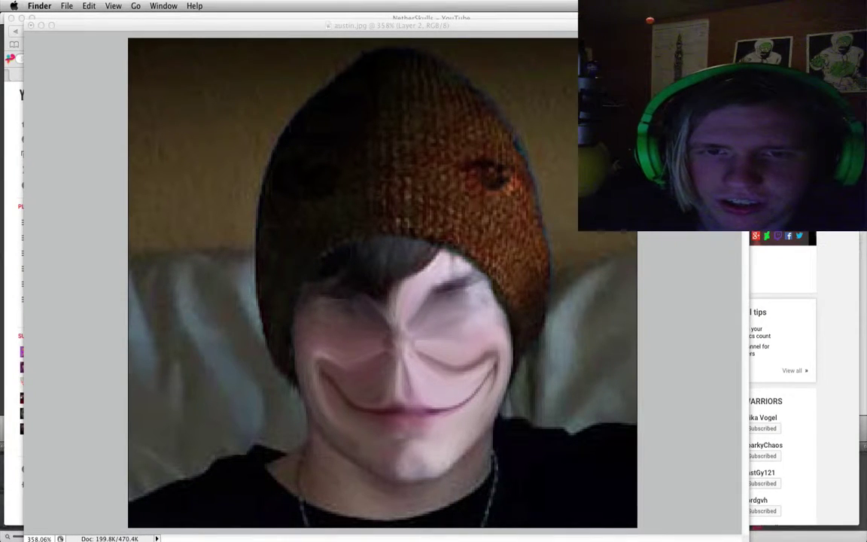
Step: Quick Look the hand photo 785884_print.jpg, close the preview, and return to Photoshop
{"action": "key", "text": "space"}
{"action": "left_click_drag", "start_coordinate": [364, 93], "coordinate": [374, 42]}
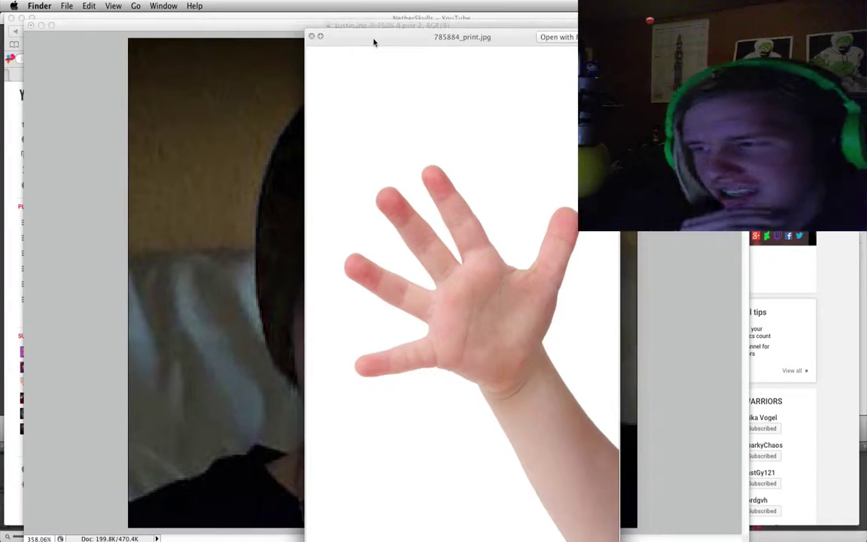
{"action": "key", "text": "space"}
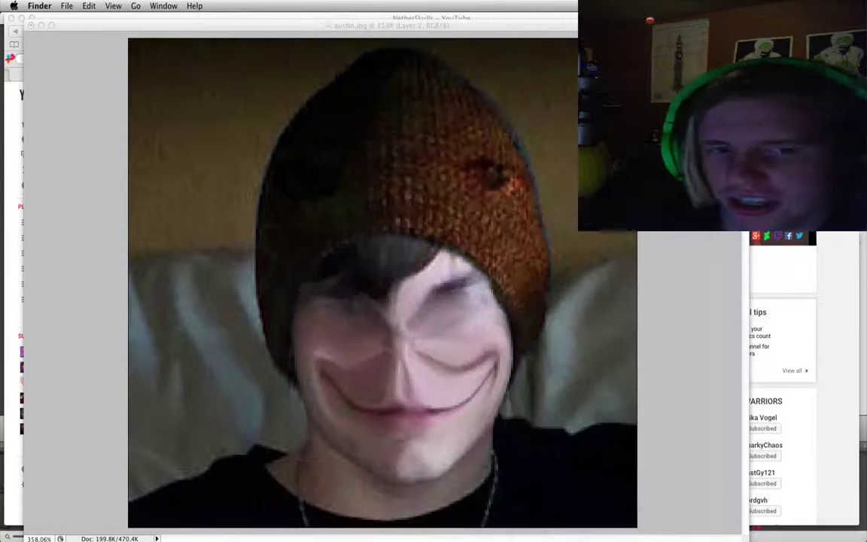
{"action": "left_click", "coordinate": [665, 317]}
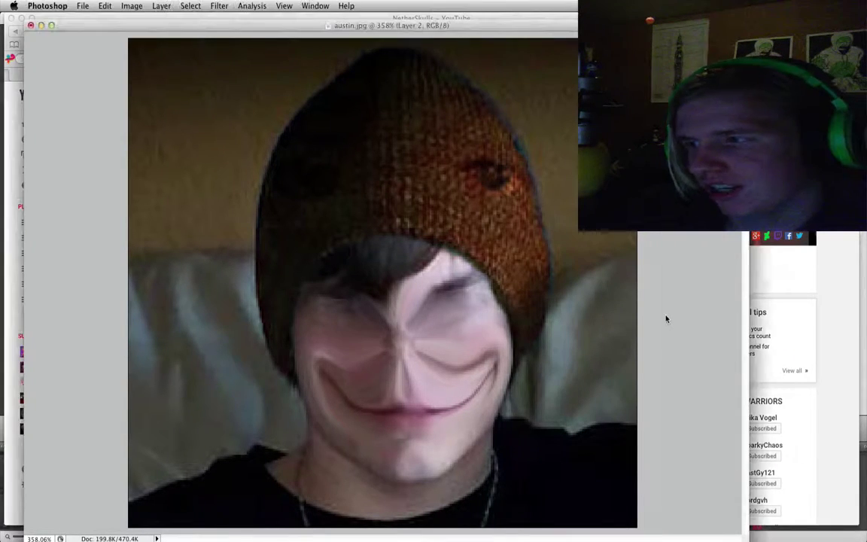
Step: Merge the three face layers into a single layer
{"action": "left_click", "coordinate": [813, 454]}
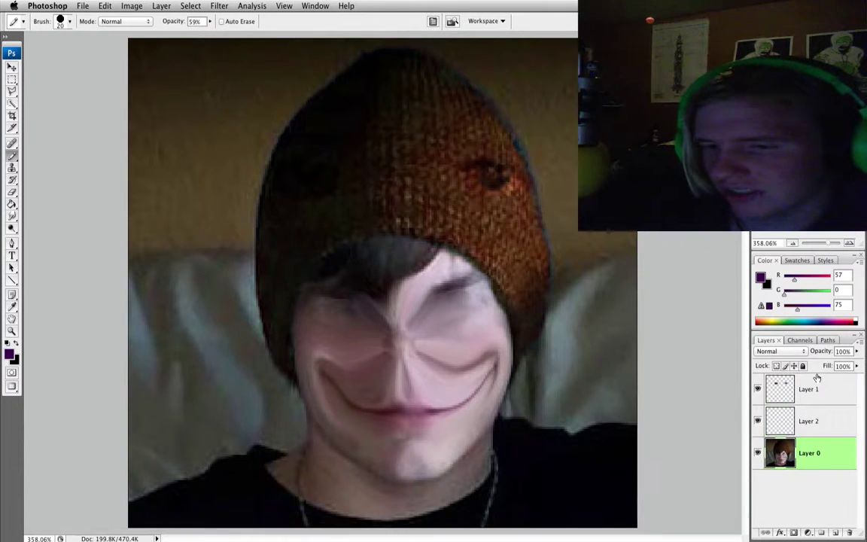
{"action": "left_click", "coordinate": [808, 389], "text": "shift"}
{"action": "right_click", "coordinate": [808, 389]}
{"action": "left_click", "coordinate": [797, 512]}
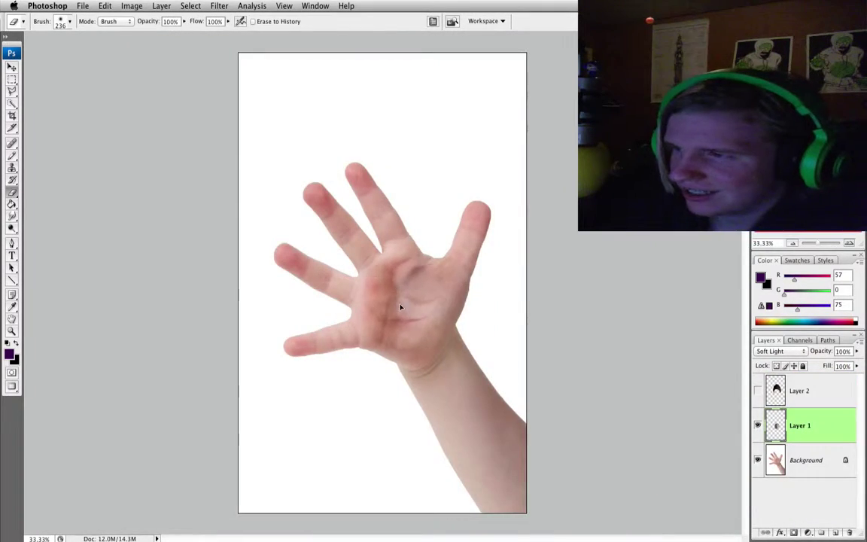
Step: Show Layer 2, then rotate, move and narrow a knit-hat piece onto the thumb tip
{"action": "left_click", "coordinate": [758, 390]}
{"action": "left_click", "coordinate": [799, 391]}
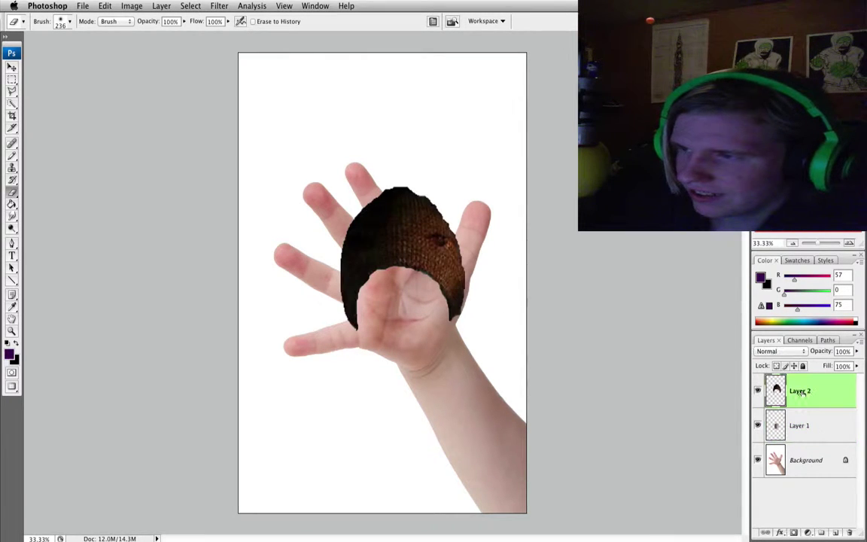
{"action": "key", "text": "ctrl+t"}
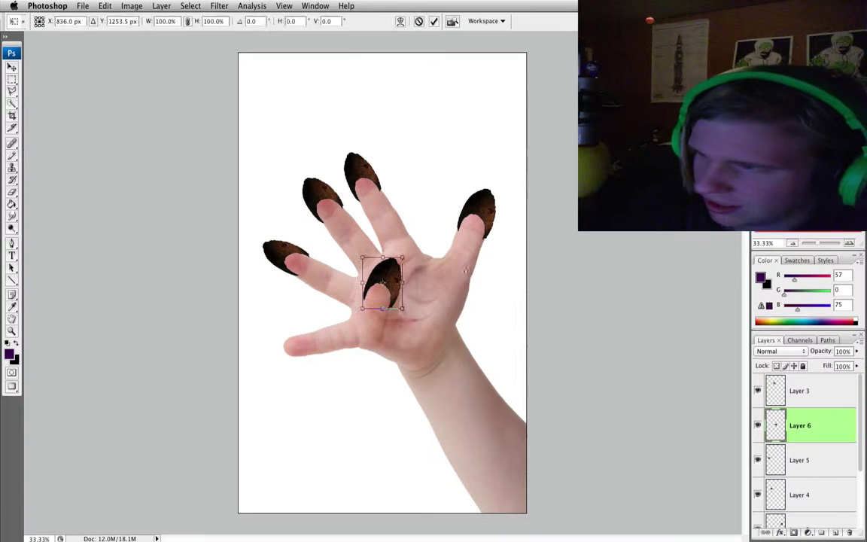
{"action": "left_click_drag", "start_coordinate": [445, 259], "coordinate": [350, 361]}
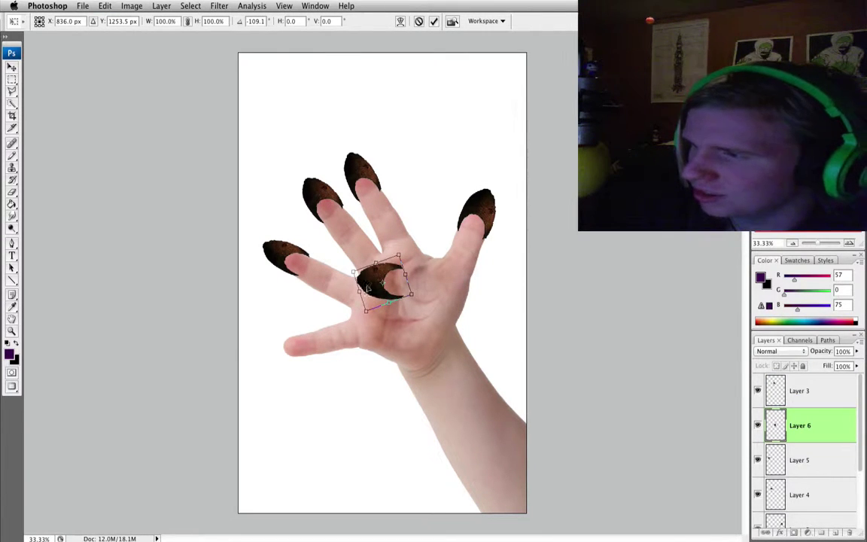
{"action": "left_click_drag", "start_coordinate": [369, 288], "coordinate": [280, 350]}
{"action": "left_click_drag", "start_coordinate": [342, 363], "coordinate": [361, 354]}
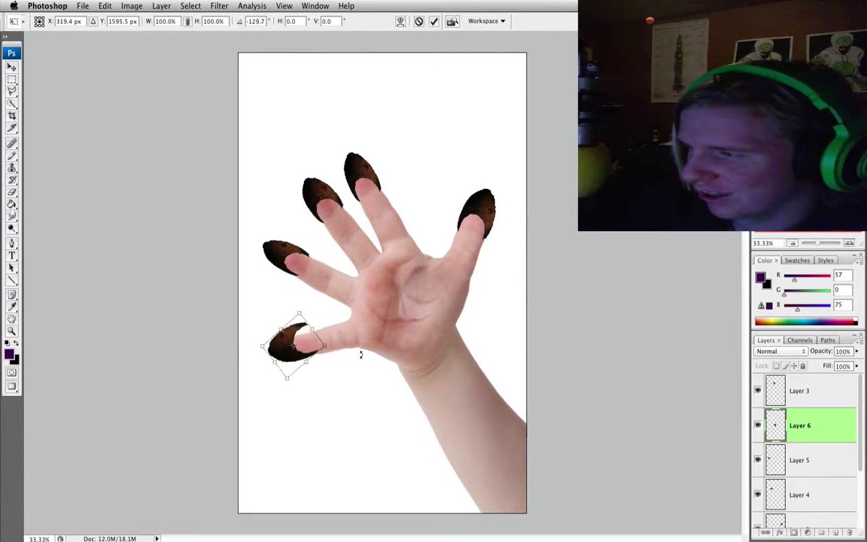
{"action": "left_click_drag", "start_coordinate": [278, 328], "coordinate": [283, 332]}
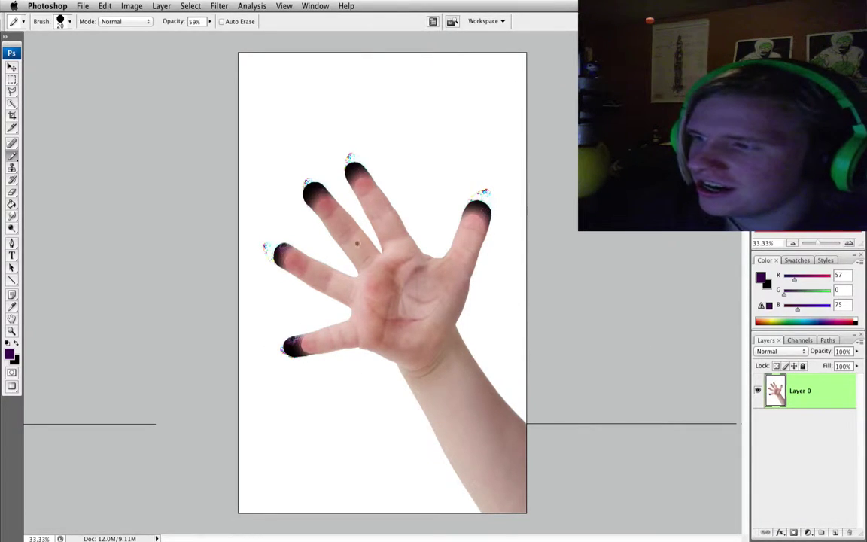
Step: Use the File menu and the browser window to bring up the dim room selfie
{"action": "left_click", "coordinate": [83, 6]}
{"action": "mouse_move", "coordinate": [105, 6]}
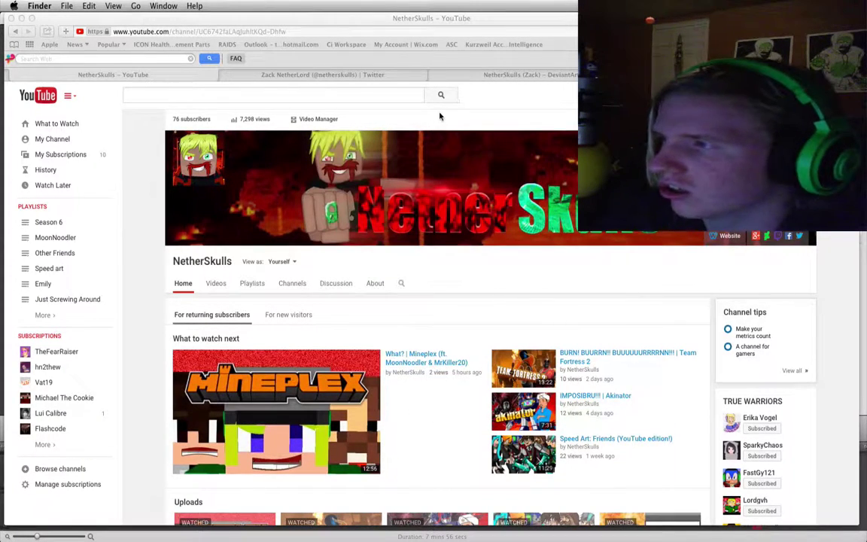
{"action": "left_click", "coordinate": [216, 60]}
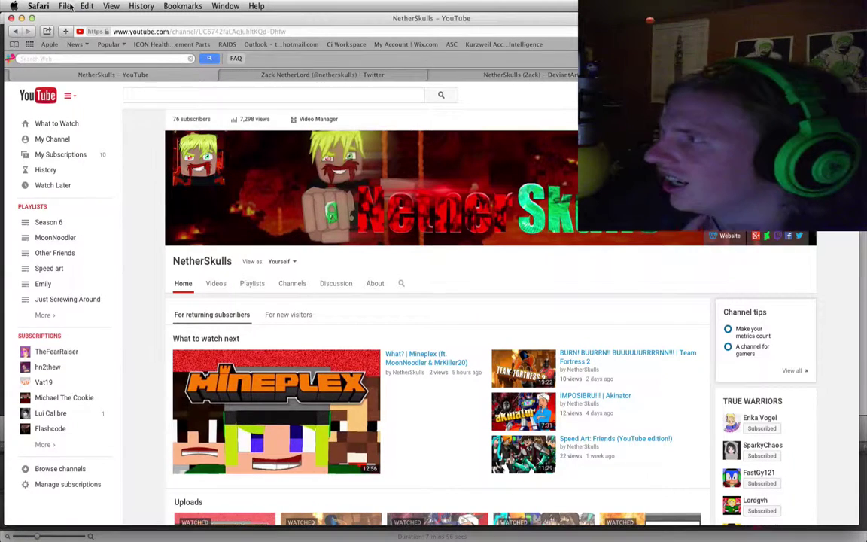
{"action": "left_click", "coordinate": [65, 6]}
{"action": "left_click", "coordinate": [65, 29]}
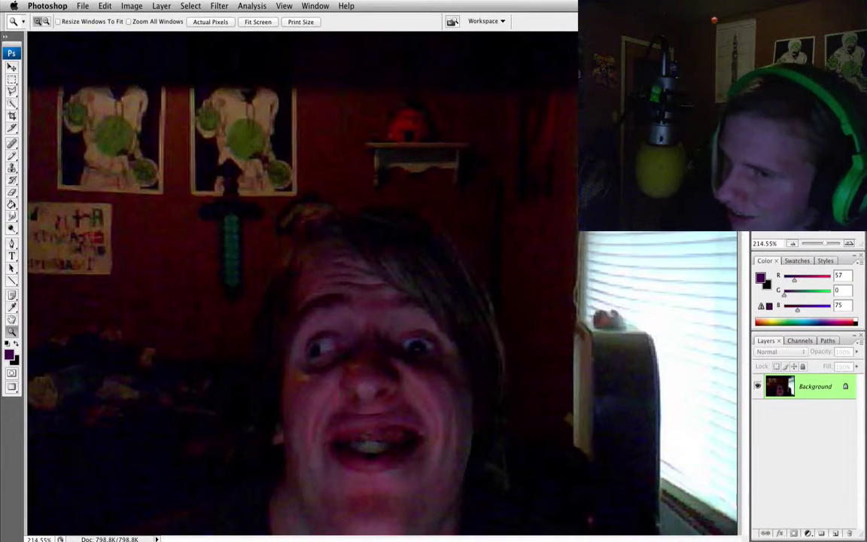
Step: Zoom out on the selfie with the Navigator slider and pick Quick Selection
{"action": "left_click_drag", "start_coordinate": [828, 243], "coordinate": [825, 244]}
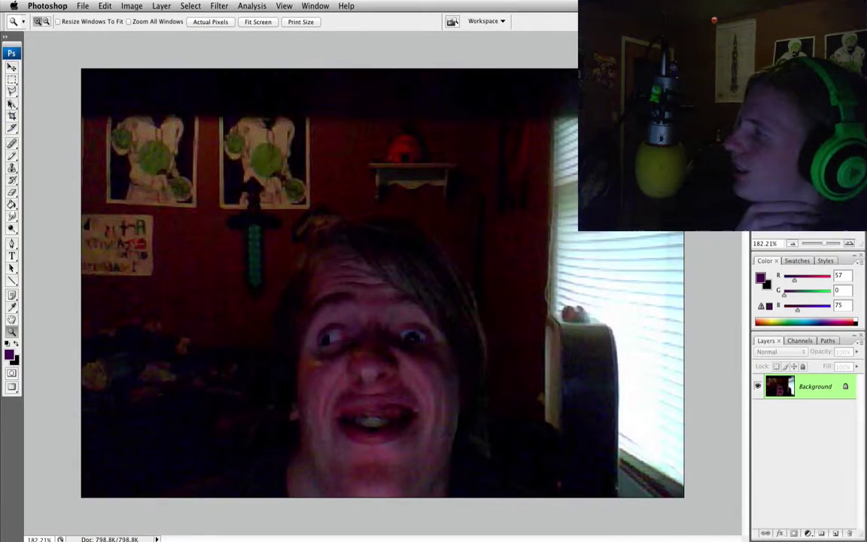
{"action": "left_click", "coordinate": [12, 103]}
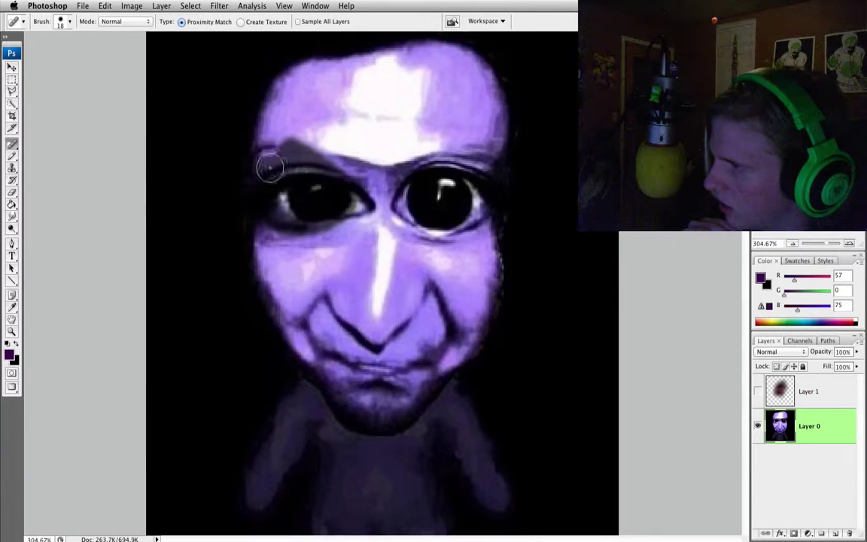
Step: Spot-heal the left eye solid black and shift Layer 1's hue to -76
{"action": "left_click_drag", "start_coordinate": [255, 177], "coordinate": [332, 174]}
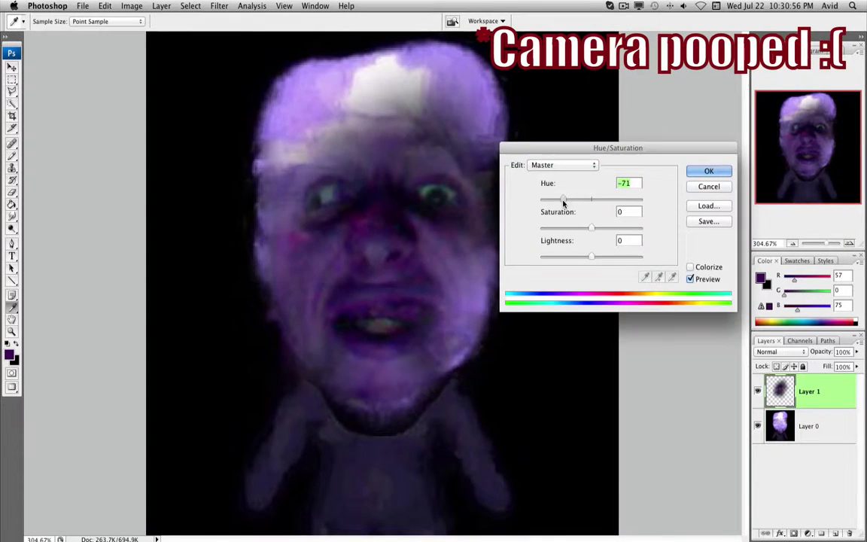
{"action": "left_click_drag", "start_coordinate": [565, 203], "coordinate": [561, 203]}
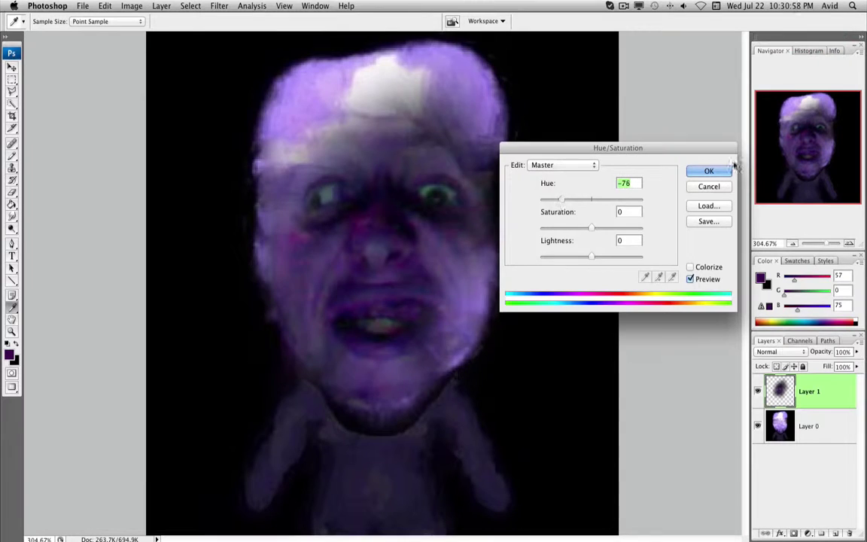
{"action": "key", "text": "Return"}
{"action": "key", "text": "j"}
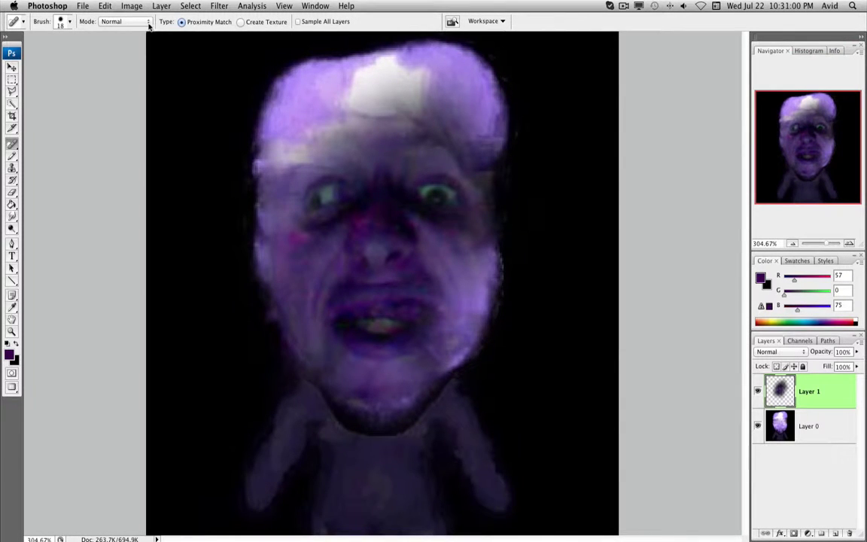
Step: Set Layer 1's blending to Pin Light and confirm
{"action": "left_click", "coordinate": [149, 22]}
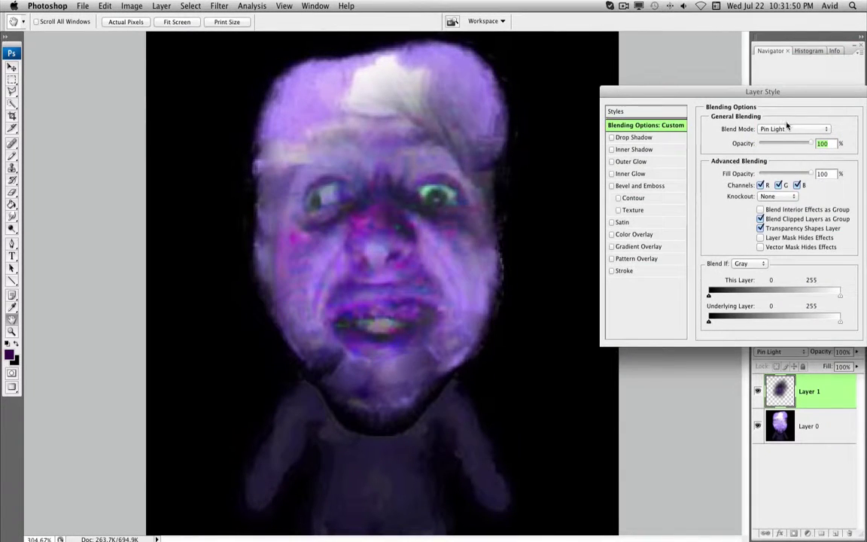
{"action": "left_click_drag", "start_coordinate": [803, 92], "coordinate": [699, 73]}
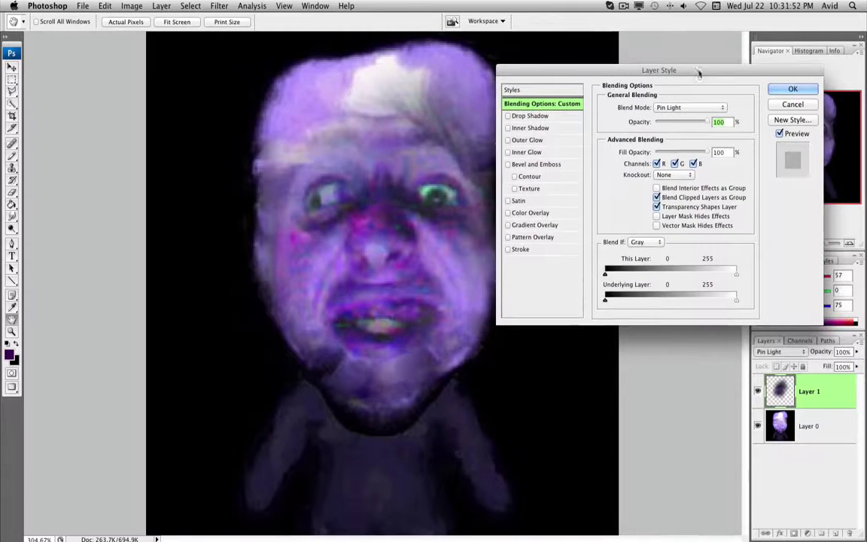
{"action": "left_click", "coordinate": [789, 92]}
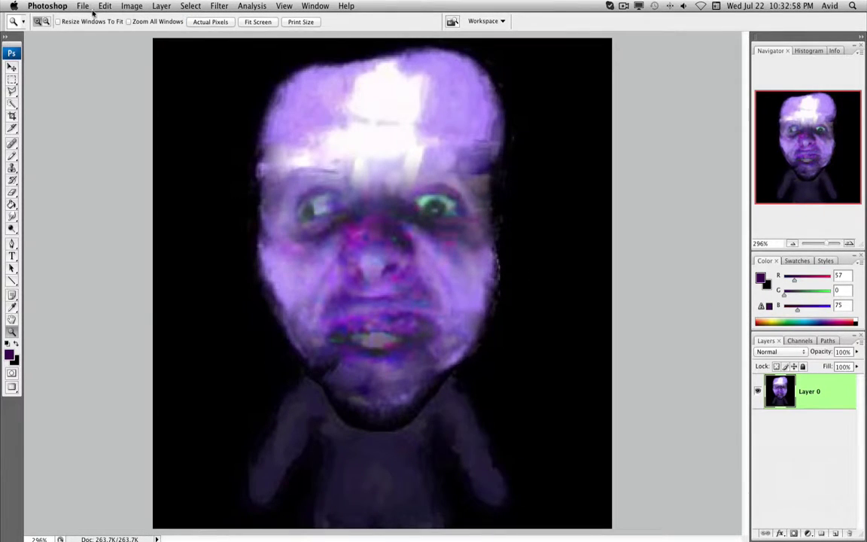
Step: Save the merged glowing purple face image with File > Save
{"action": "left_click", "coordinate": [84, 7]}
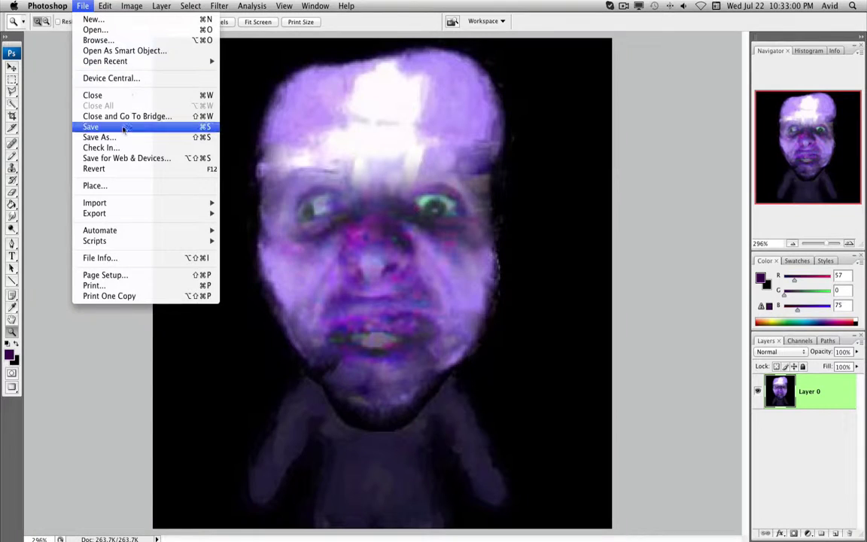
{"action": "left_click", "coordinate": [98, 127]}
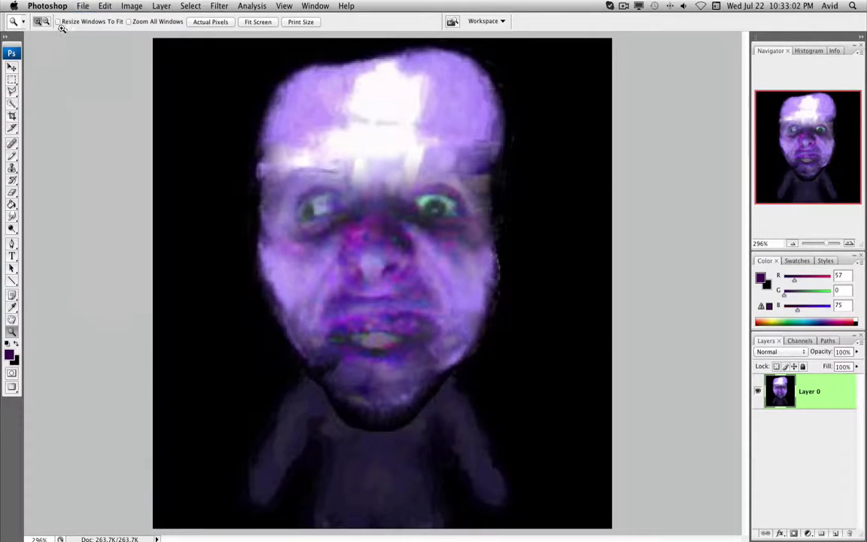